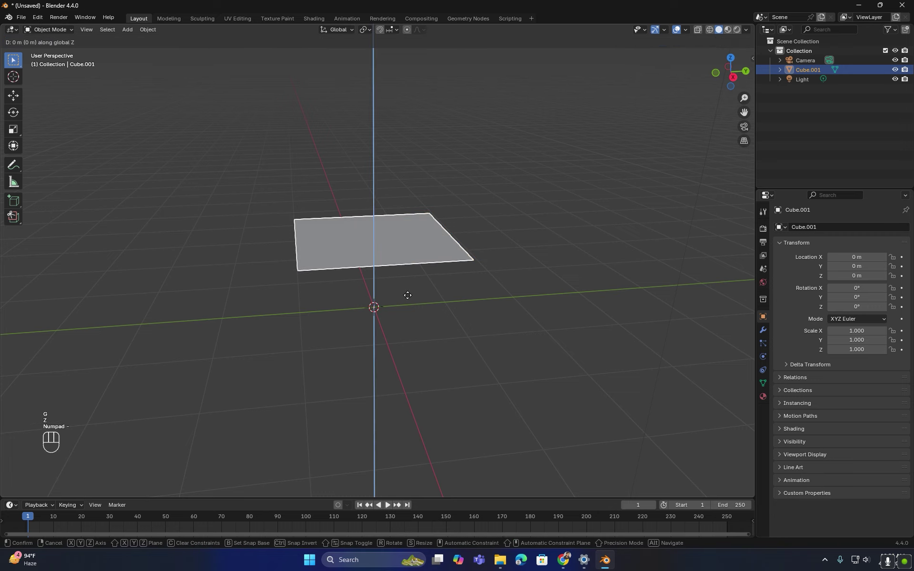
Step: Move the plane -1 m along Z and 1 m along X so one edge meets the origin
key(KP_1)
key(KP_Enter)
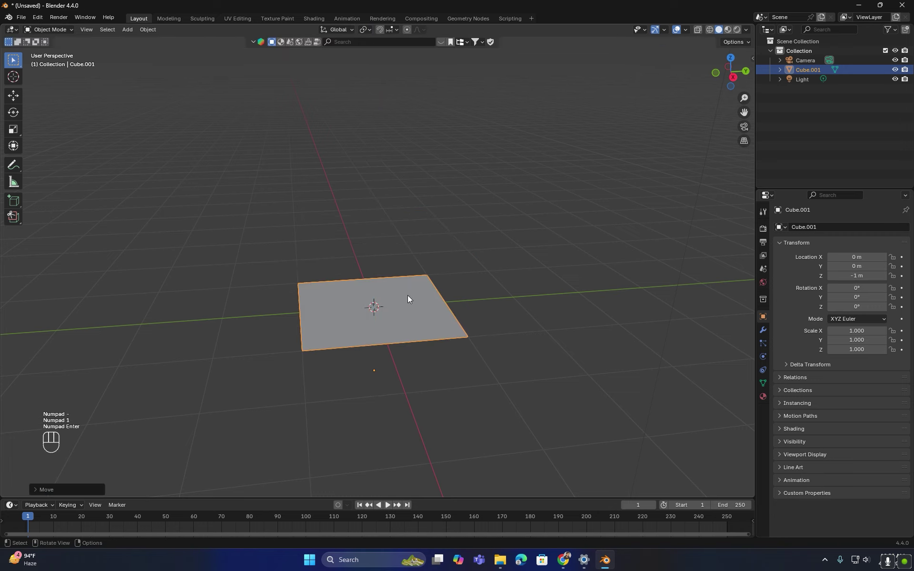
middle_drag(407, 299, 473, 345)
key(g)
key(x)
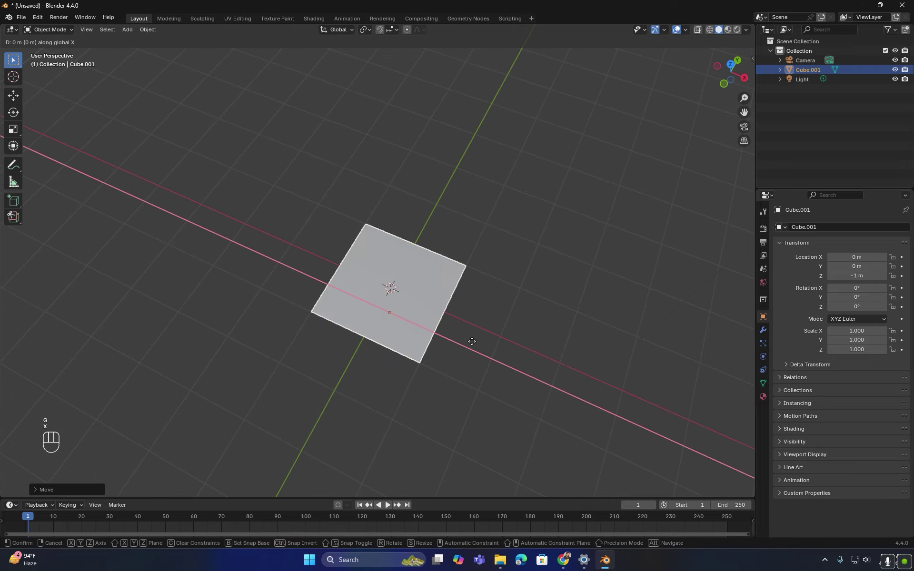
key(KP_1)
key(KP_Enter)
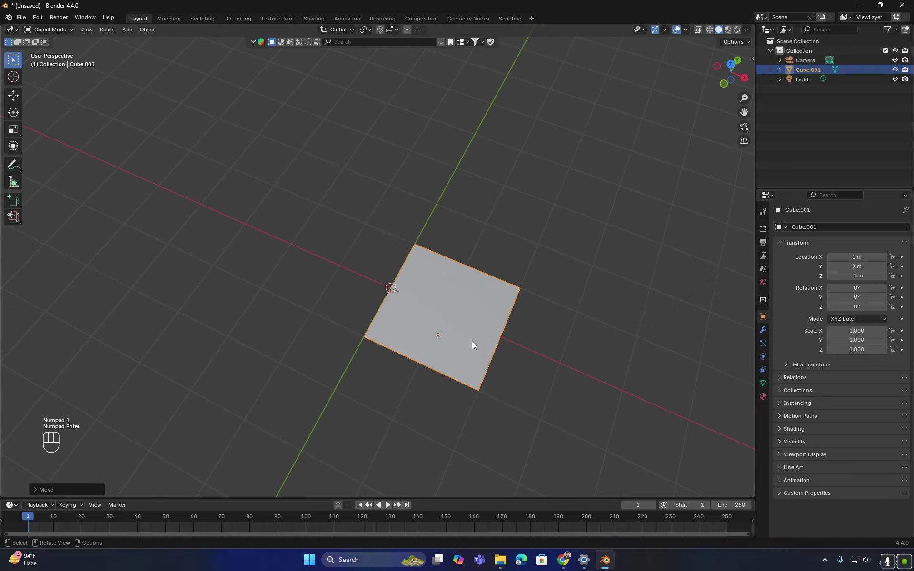
Step: Scale the whole plane mesh along Y to about 0.4 in top view, forming a long rectangle
key(Tab)
click(74, 30)
key(a)
key(KP_7)
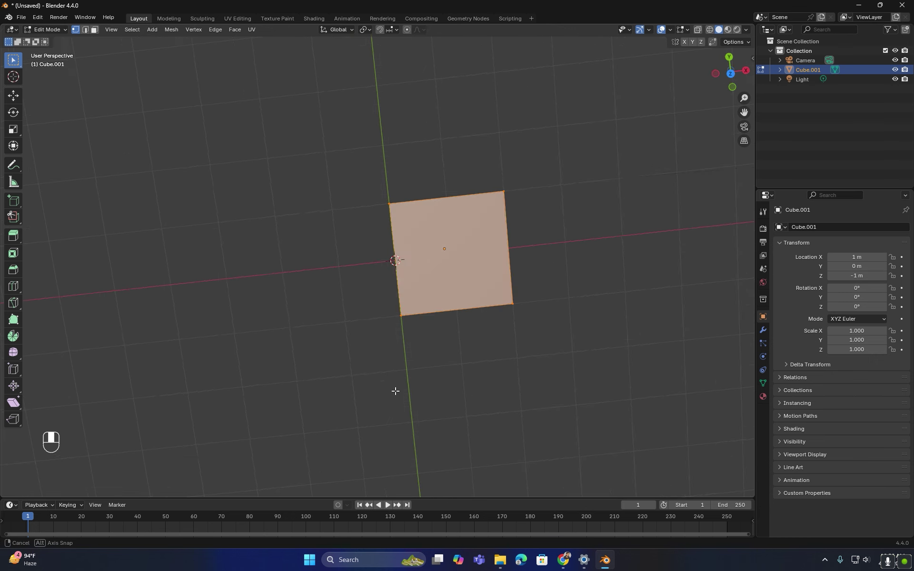
key(s)
key(y)
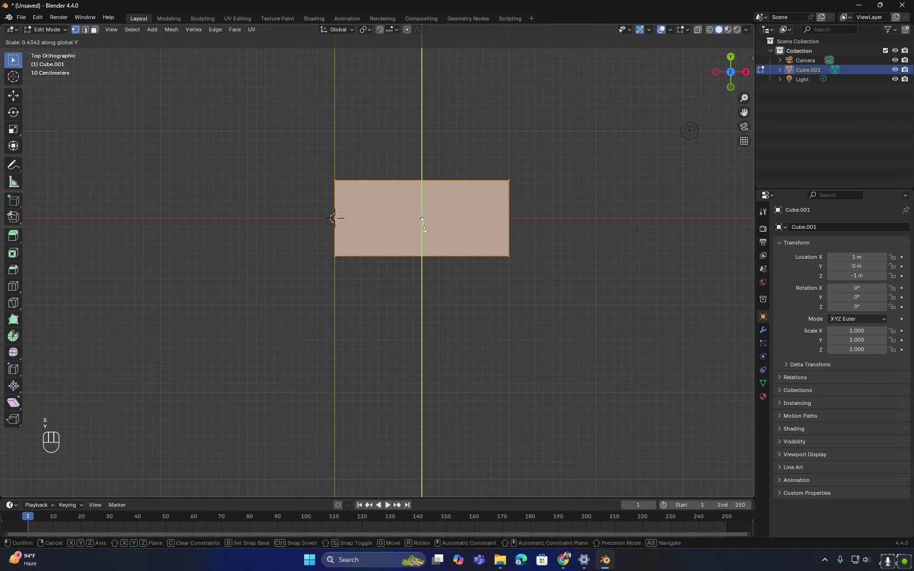
click(422, 224)
Step: Taper the rectangle by scaling its edge at the origin along Y to about half its width
click(390, 223)
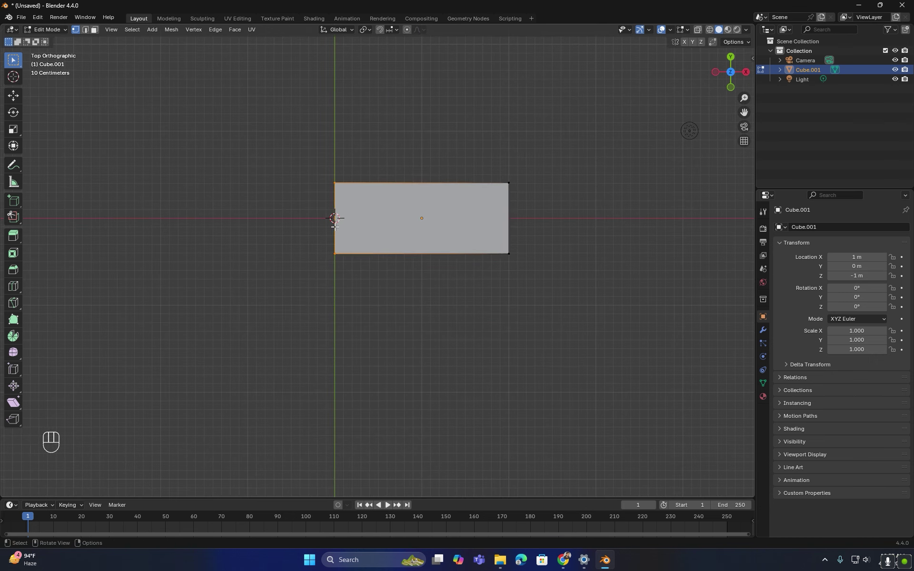
scroll(371, 226, up, 3)
key(s)
key(x)
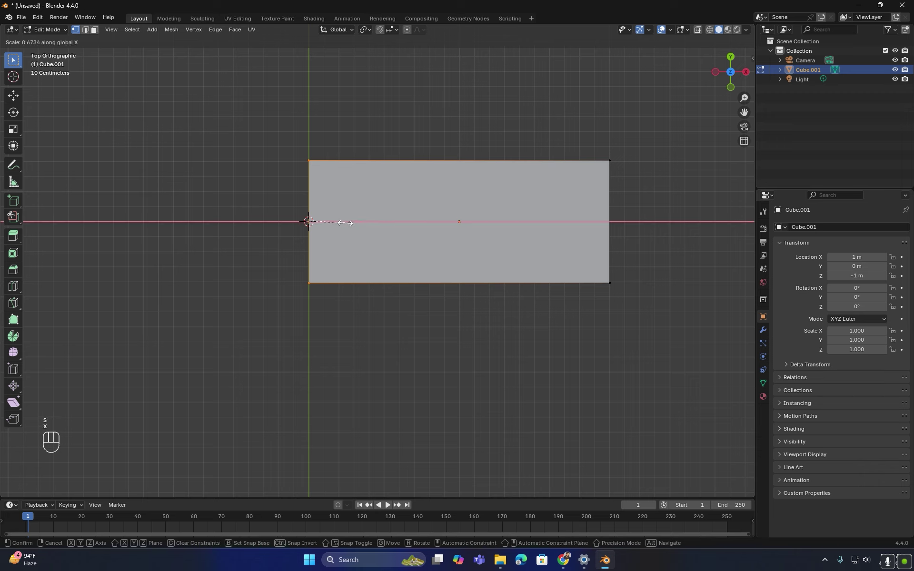
key(Escape)
key(s)
key(y)
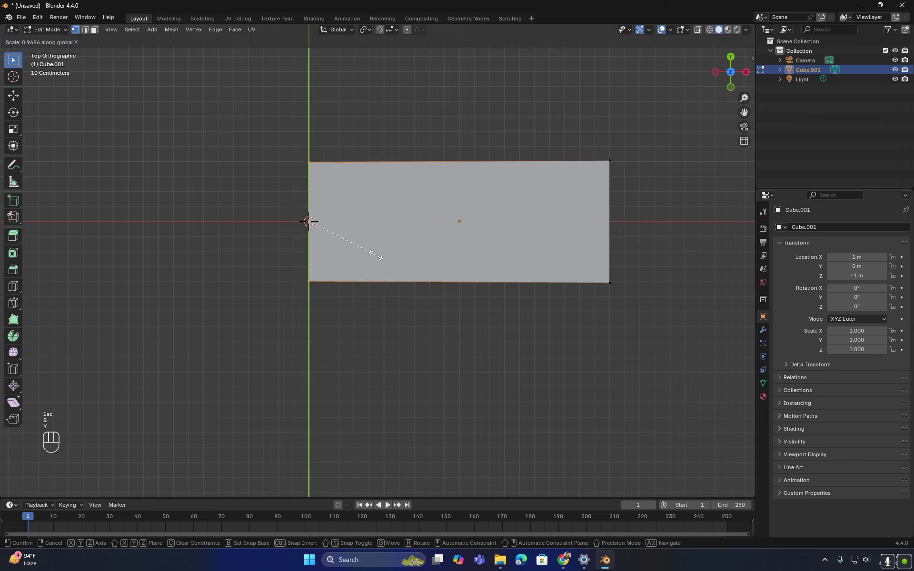
click(337, 233)
Step: Extrude the tapered face into a slab and lower its upper face along Z to thin it
middle_drag(486, 332, 24, 11)
click(94, 30)
click(488, 336)
middle_drag(488, 336, 428, 281)
key(e)
click(459, 268)
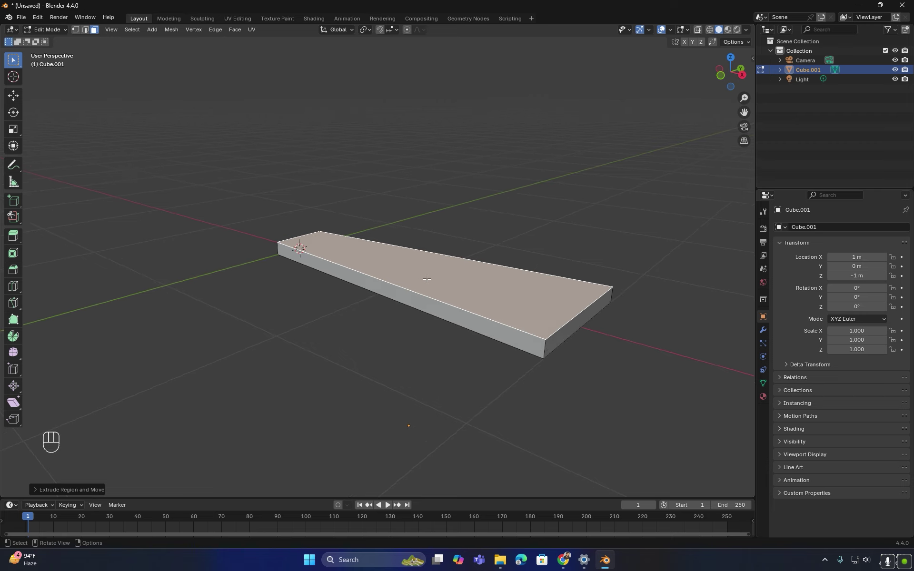
key(g)
key(z)
click(426, 283)
Step: Bevel all edges of the slab by about 0.02 m with 3 segments and return to Object Mode
middle_drag(411, 284, 426, 289)
click(85, 30)
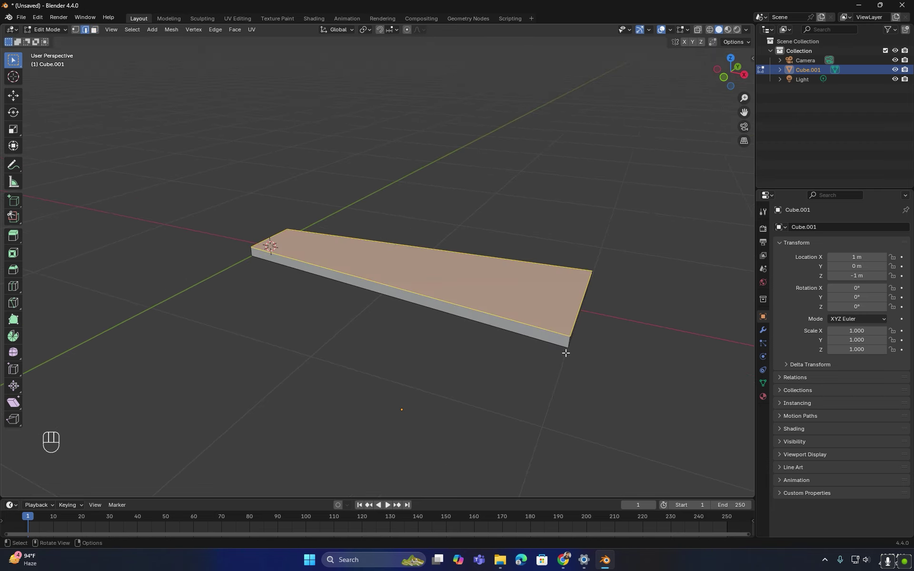
key(a)
scroll(532, 354, up, 1)
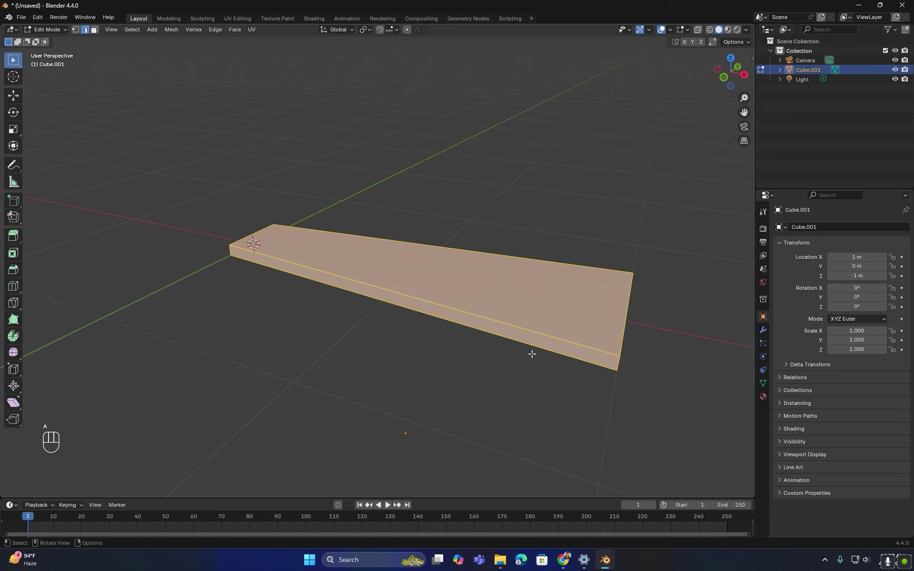
key(ctrl+b)
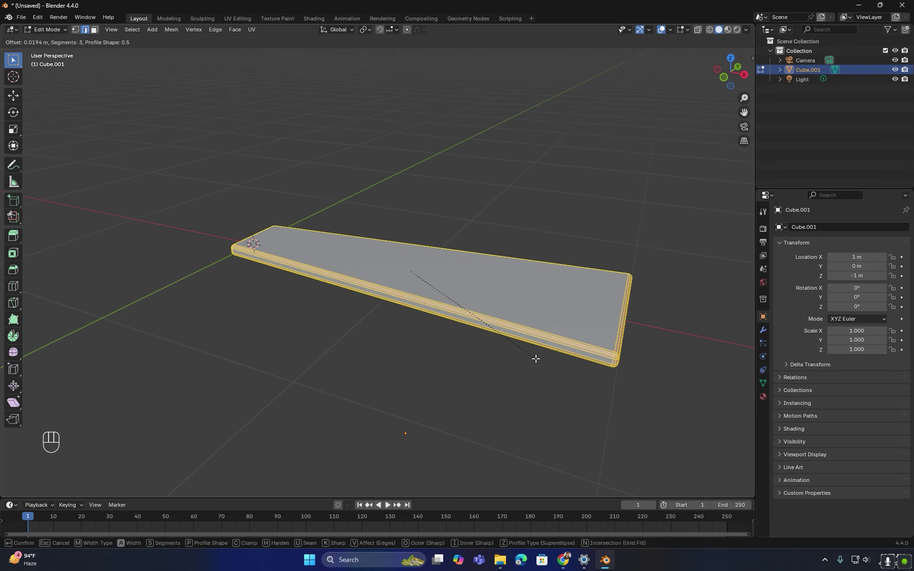
click(537, 358)
key(Tab)
Step: Apply smooth shading to the beveled slab
scroll(505, 328, up, 4)
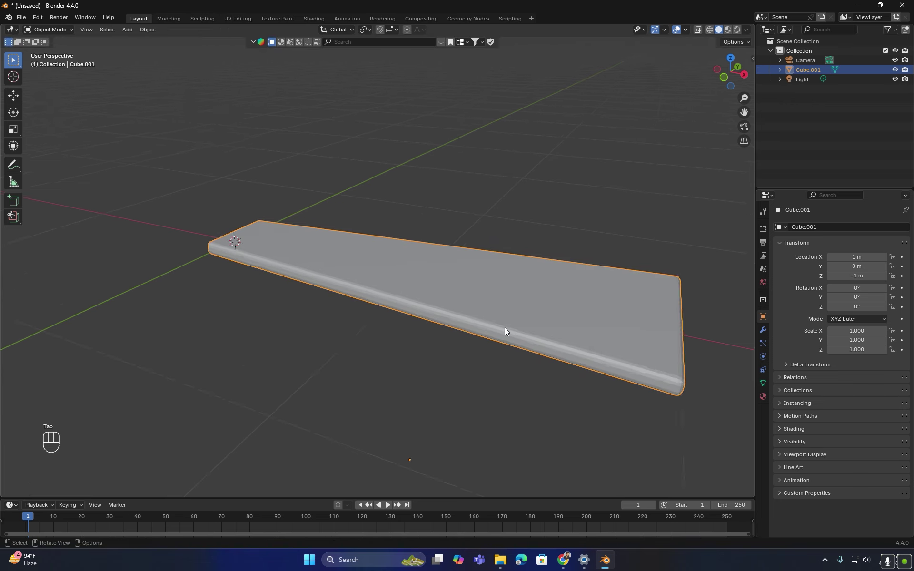
right_click(428, 325)
click(423, 326)
Step: Add a centred lengthwise loop cut through the slab
mouse_move(390, 324)
middle_down()
mouse_move(486, 355)
mouse_move(444, 341)
mouse_move(450, 357)
mouse_move(520, 383)
mouse_move(535, 292)
middle_up()
key(Tab)
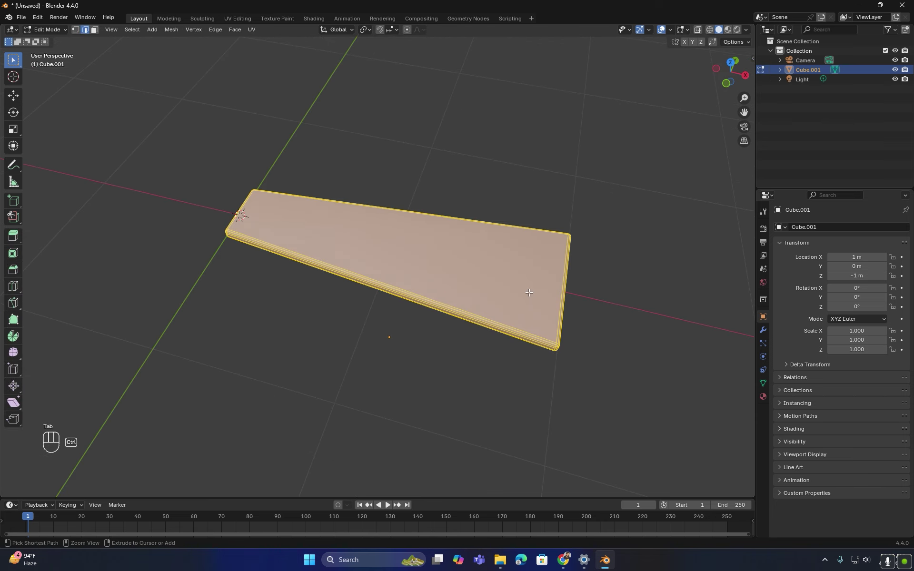
key(ctrl+r)
click(557, 287)
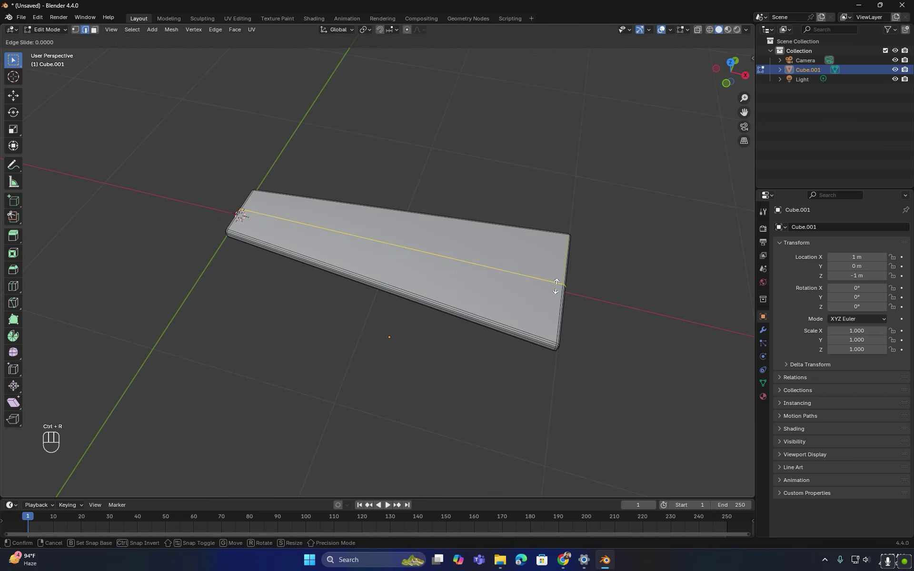
key(Escape)
Step: Select the loop cut's short edges on the wide end and move them outward along X to form a point
middle_drag(582, 325, 502, 323)
scroll(535, 367, up, 3)
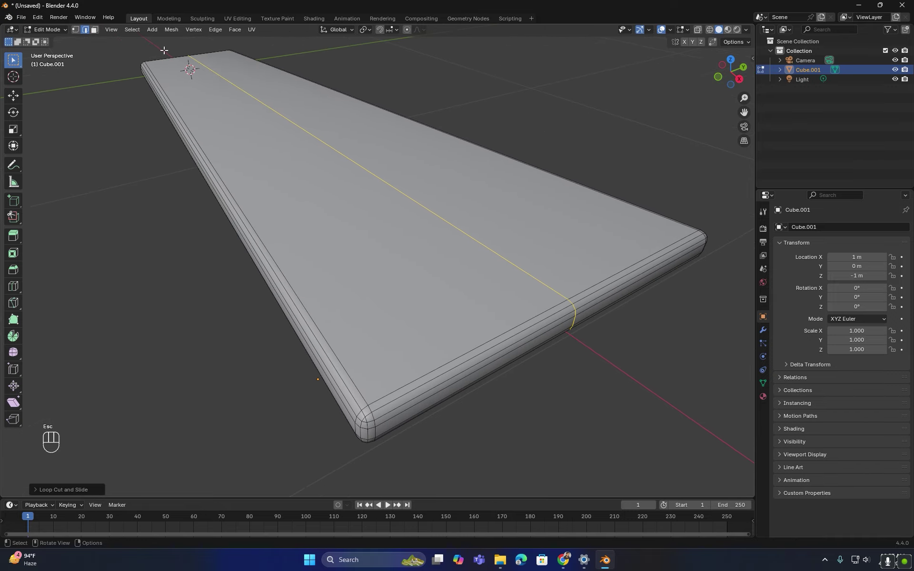
ctrl+click(570, 300)
middle_drag(570, 301, 500, 120)
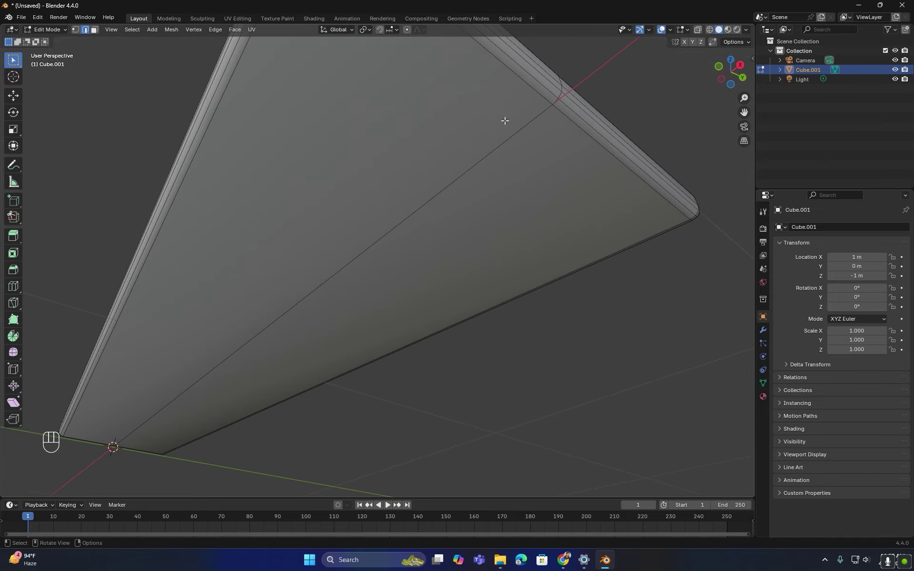
middle_drag(553, 109, 506, 290)
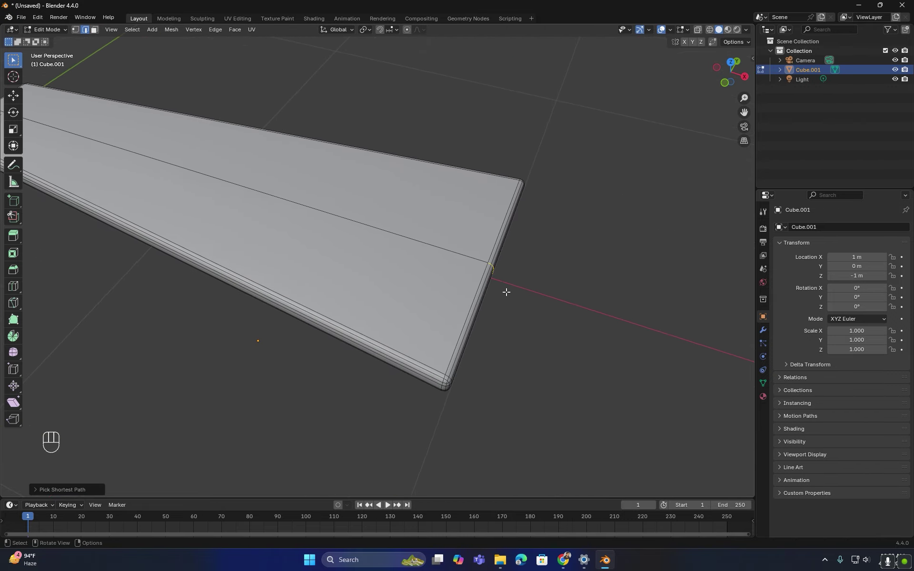
scroll(506, 288, down, 2)
key(g)
key(x)
click(567, 319)
middle_drag(567, 319, 496, 325)
key(g)
key(x)
click(587, 349)
Step: Bevel the pointed end by about 0.39 m with 5 segments to round it, and return to Object Mode
key(ctrl)
key(ctrl+b)
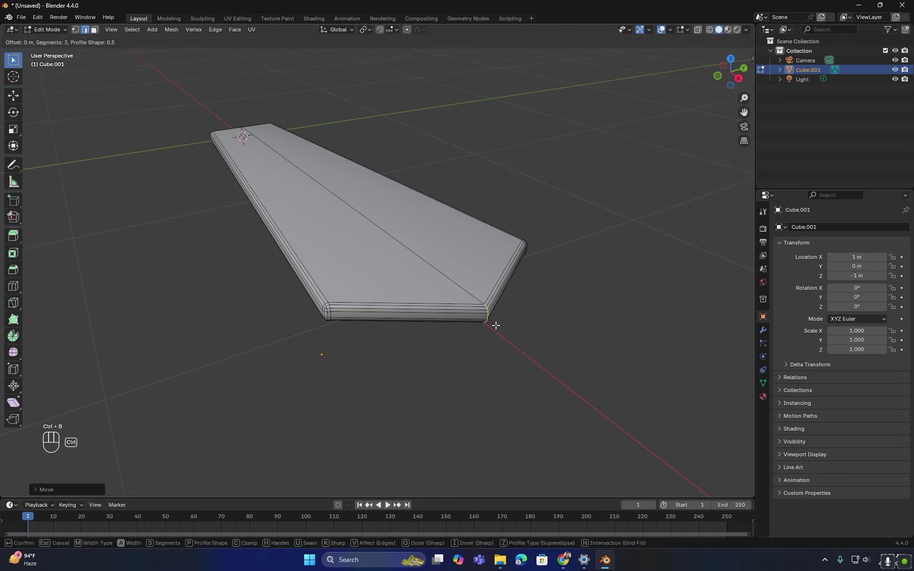
scroll(595, 402, up, 1)
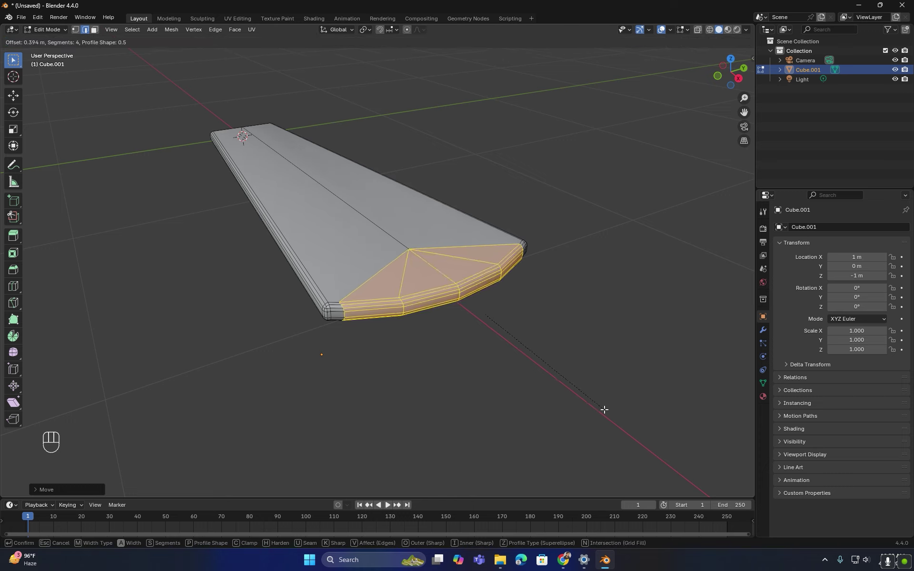
scroll(604, 410, up, 1)
click(604, 409)
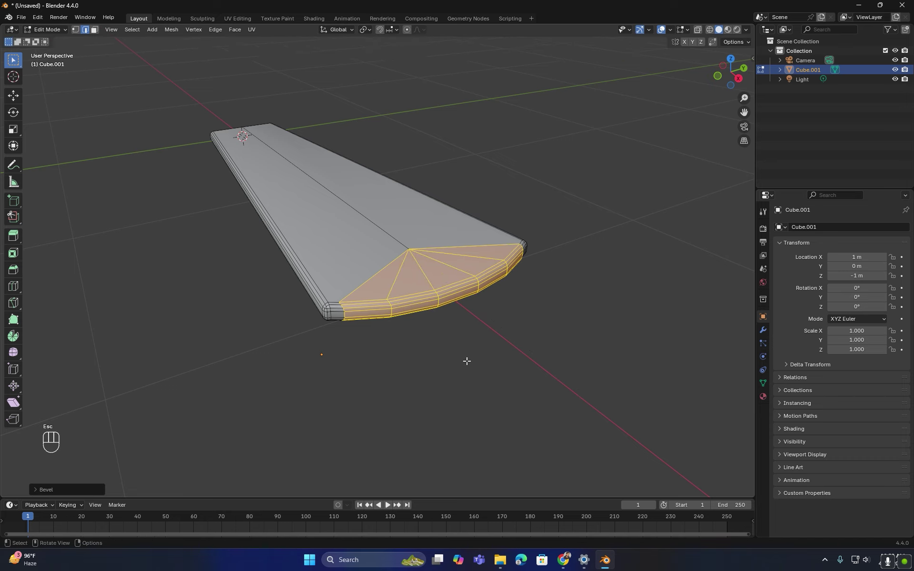
key(Tab)
Step: Add a Subdivision Surface modifier to the blade
click(457, 373)
click(389, 299)
middle_drag(390, 299, 554, 379)
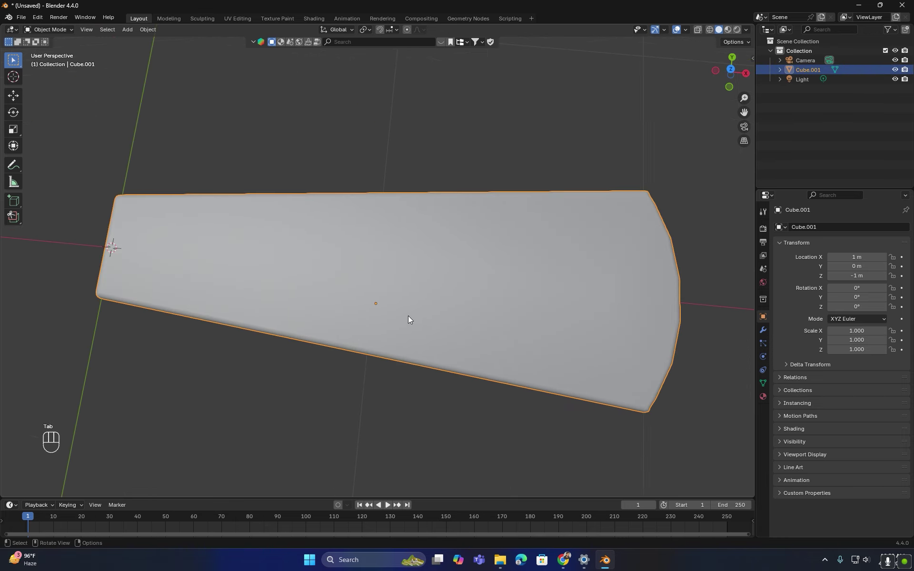
click(763, 330)
click(784, 227)
text(sub)
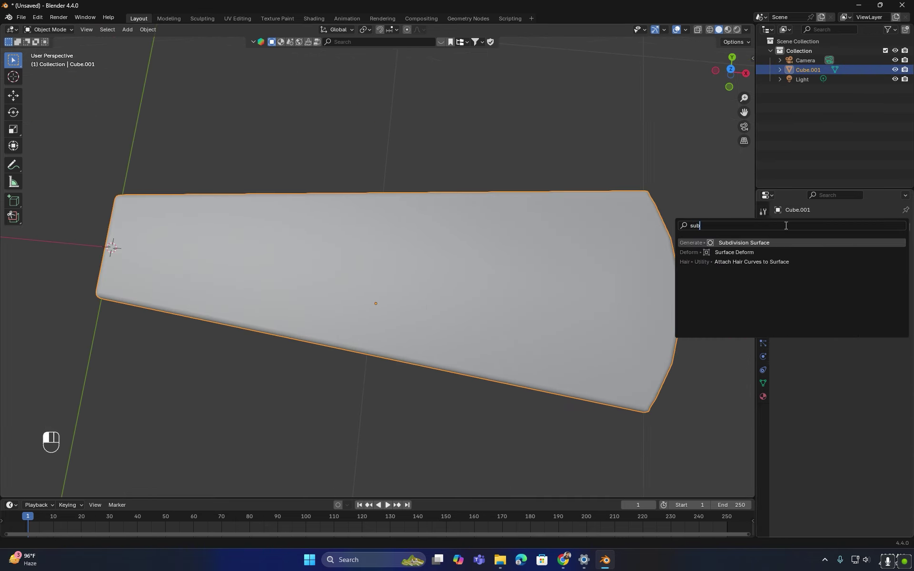
click(758, 243)
Step: Add a Plain Axes empty at the world origin beside the blade's narrow end
middle_drag(595, 262, 473, 313)
scroll(356, 331, up, 1)
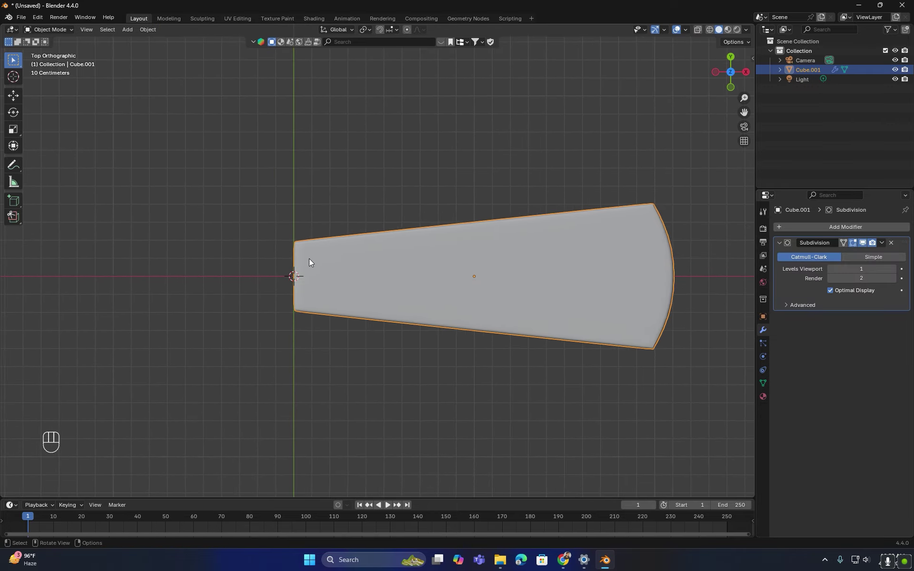
scroll(286, 254, up, 2)
scroll(284, 249, down, 1)
click(347, 195)
key(shift+a)
mouse_move(332, 288)
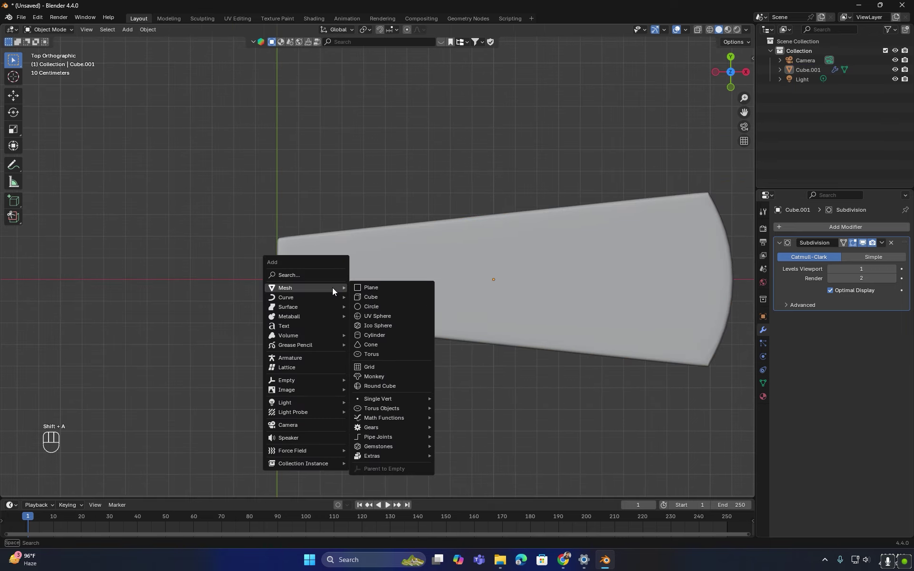
mouse_move(333, 380)
click(373, 379)
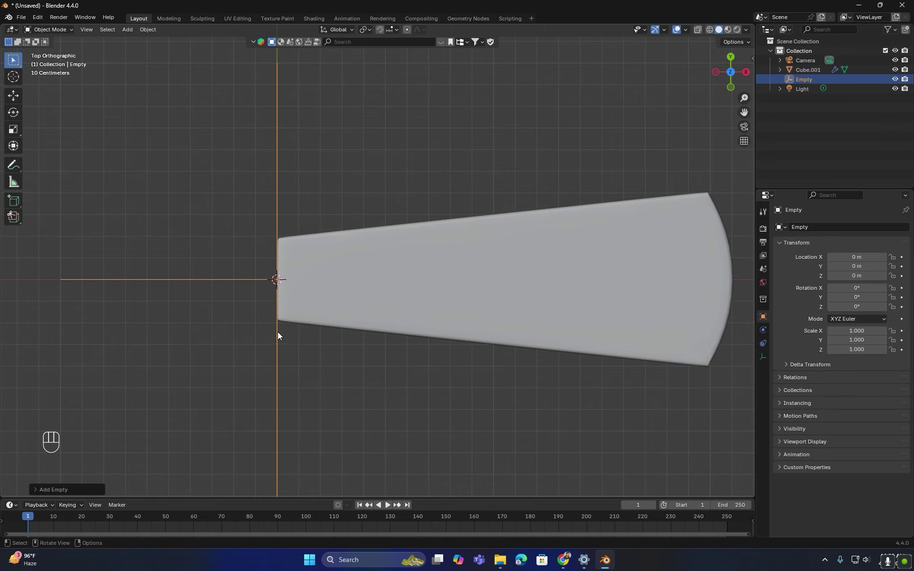
middle_drag(278, 332, 272, 190)
click(265, 189)
mouse_move(371, 290)
middle_down()
mouse_move(293, 228)
mouse_move(374, 283)
middle_up()
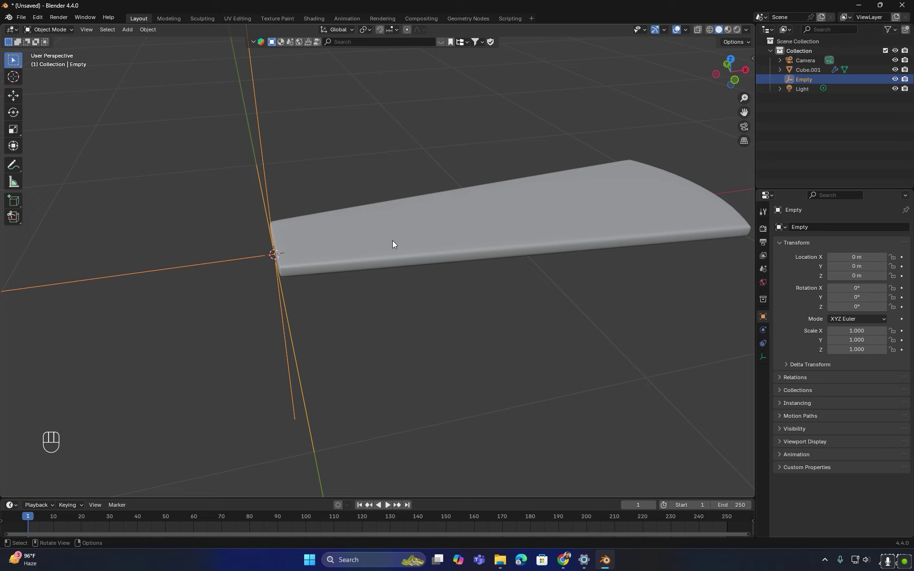
Step: Add an Array modifier to the blade
click(398, 237)
scroll(401, 235, down, 2)
shift+middle_drag(401, 236, 325, 259)
click(824, 228)
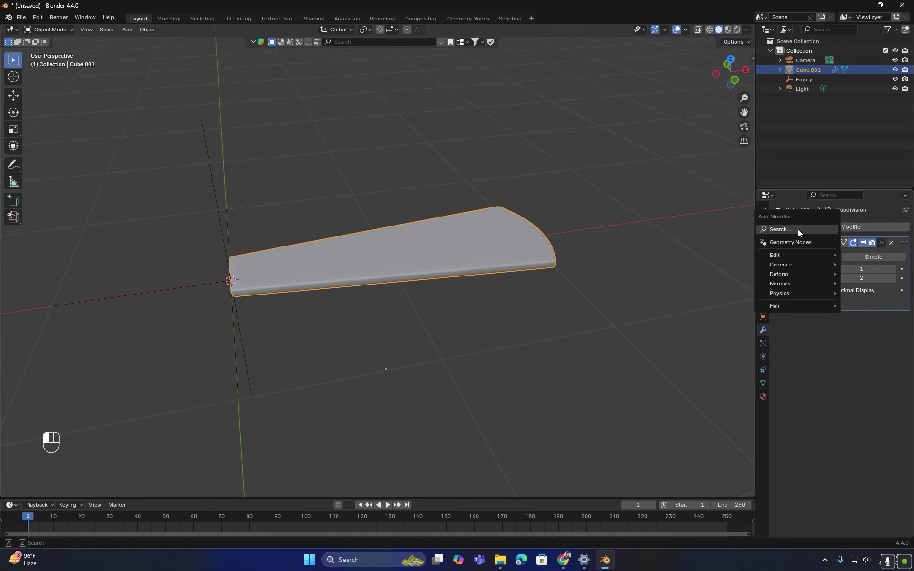
click(799, 230)
click(727, 255)
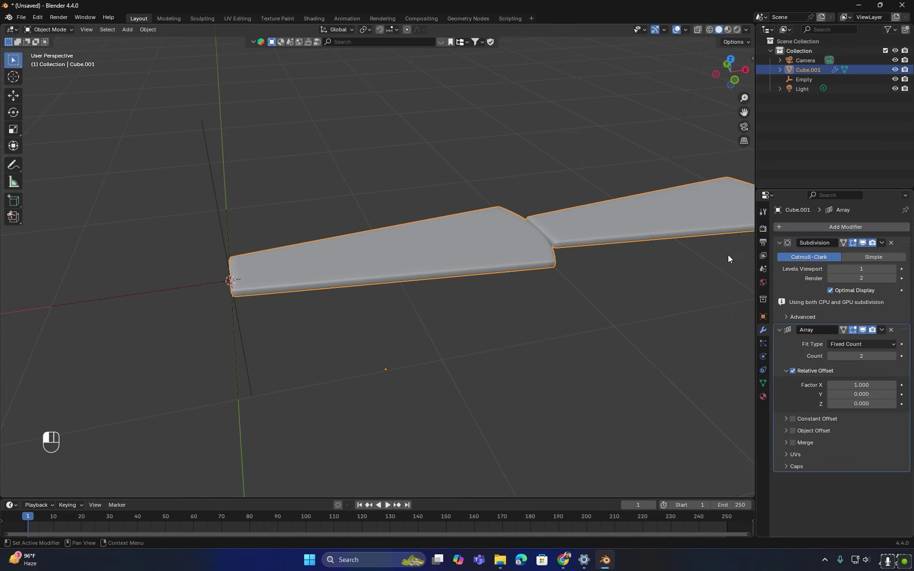
mouse_move(586, 266)
middle_down()
mouse_move(561, 285)
mouse_move(411, 268)
mouse_move(574, 265)
middle_up()
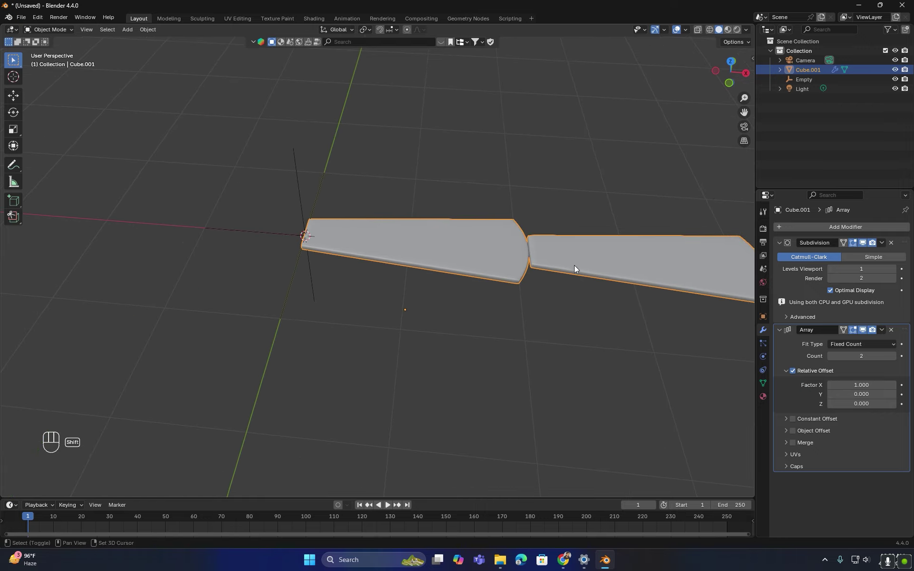
Step: Turn off the array's Relative Offset and enable Object Offset
click(793, 371)
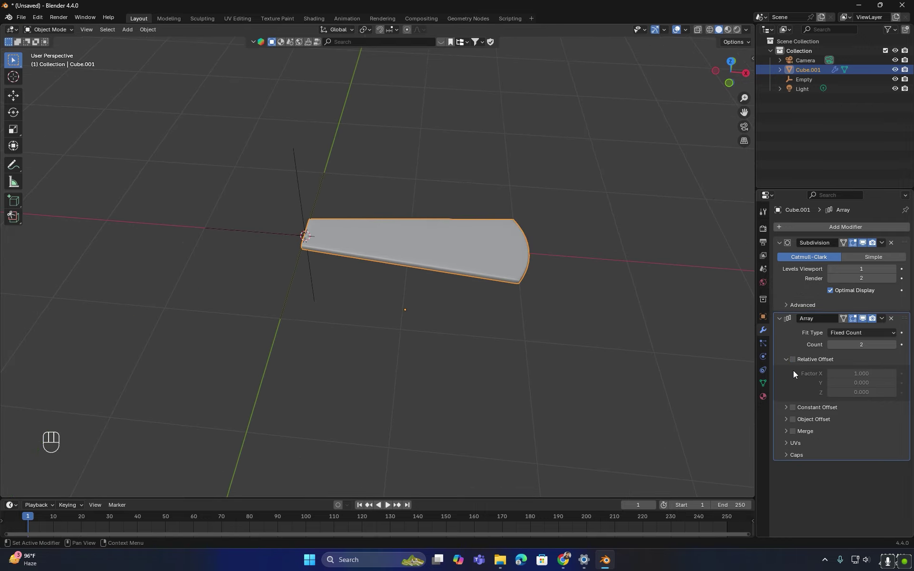
middle_drag(457, 314, 428, 257)
click(786, 419)
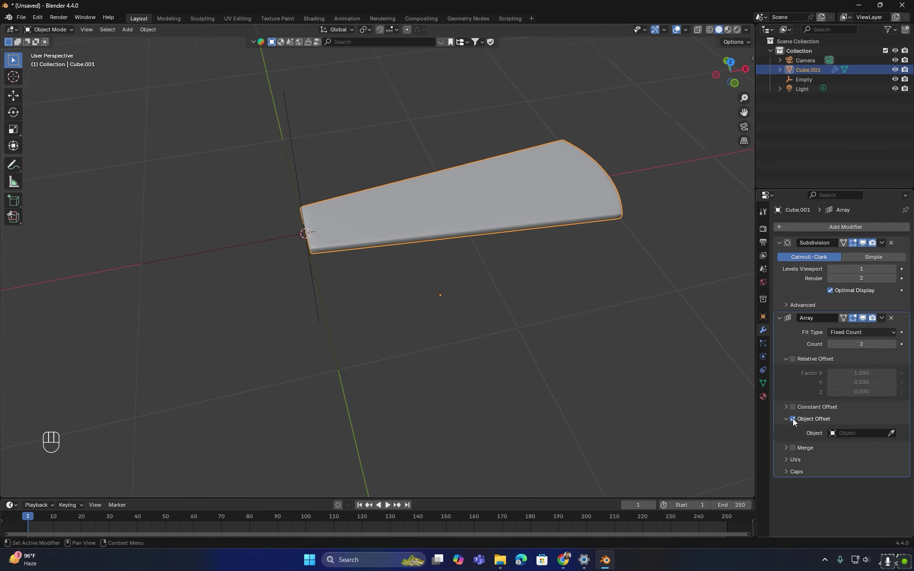
Step: Try assigning the empty as the array's offset object, and undo the assignment
click(891, 433)
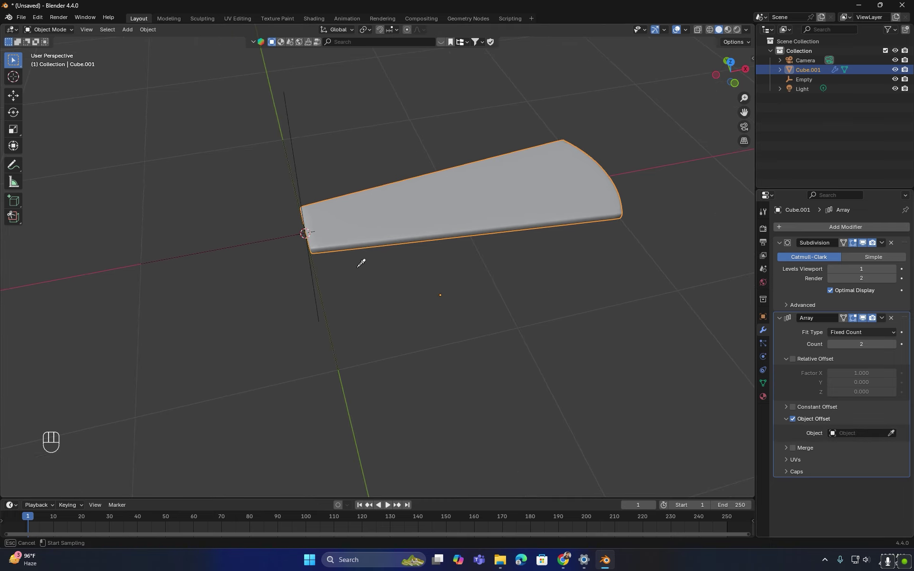
click(300, 170)
middle_drag(297, 181, 338, 212)
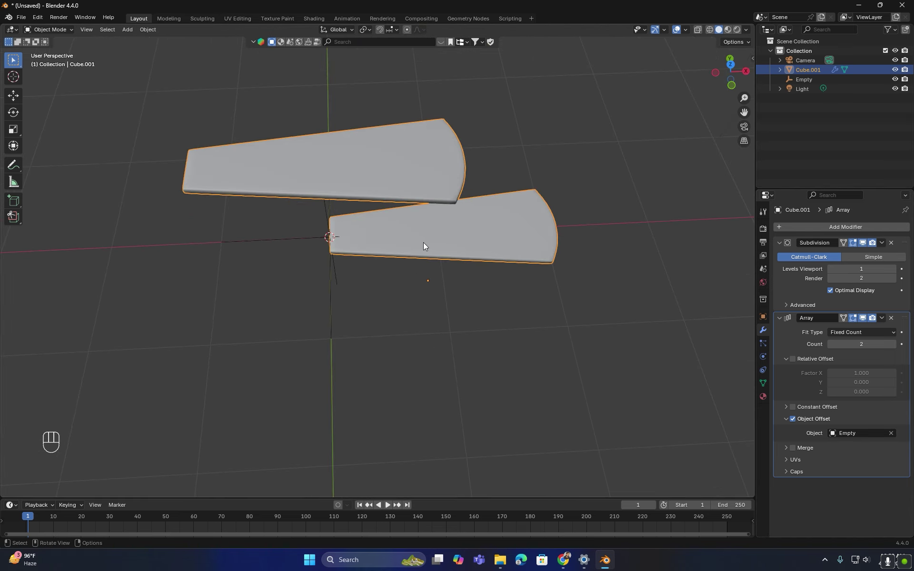
middle_drag(423, 243, 438, 233)
key(ctrl+z)
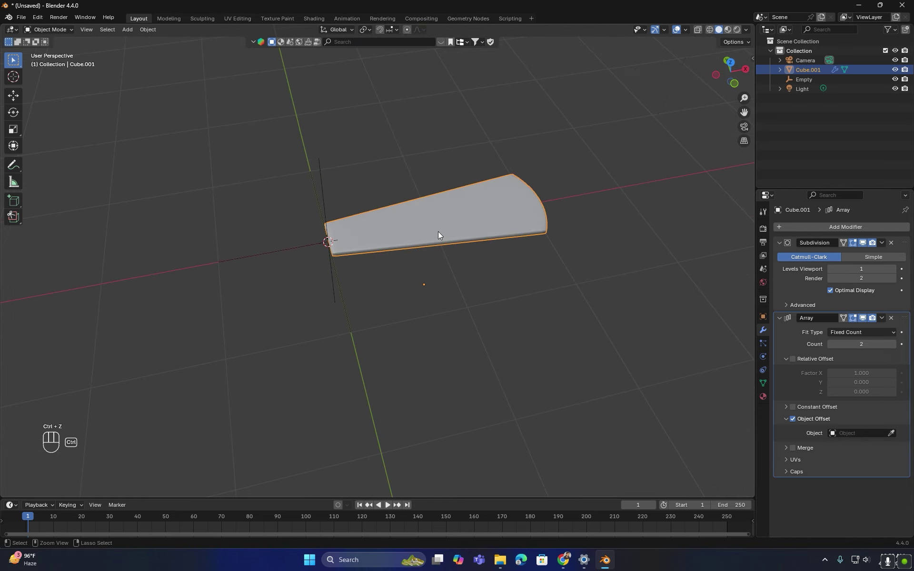
Step: Remove the blade's Array modifier and set the blade's origin to the 3D cursor at its narrow end
click(891, 319)
scroll(456, 227, up, 1)
shift+middle_drag(425, 228, 407, 221)
scroll(424, 200, up, 2)
scroll(421, 193, down, 2)
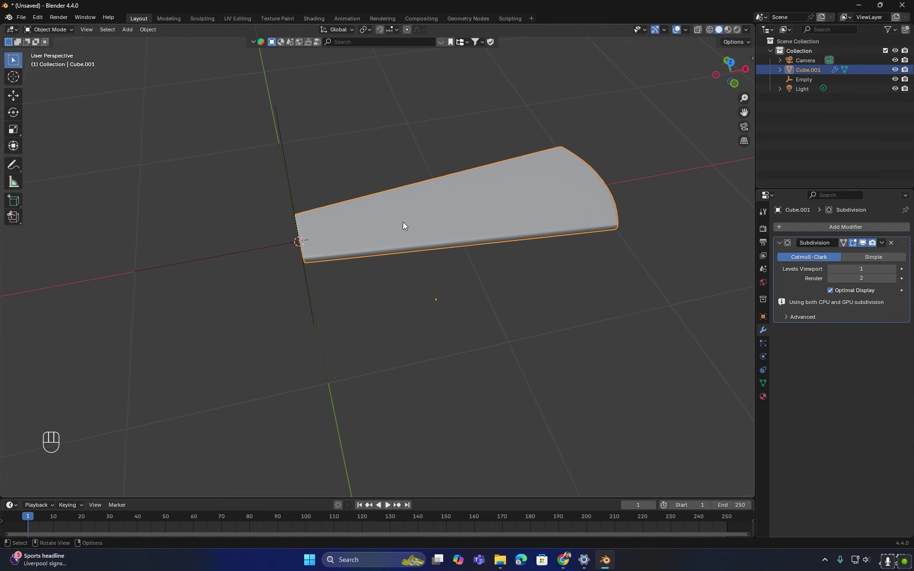
right_click(403, 222)
mouse_move(375, 264)
click(473, 286)
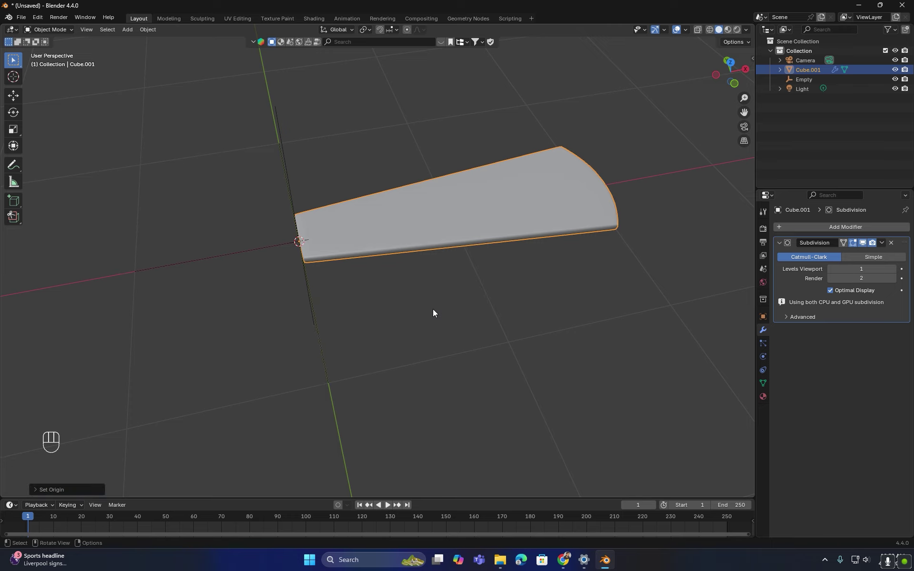
Step: Add a new Array modifier to the blade
click(433, 313)
click(425, 230)
click(795, 227)
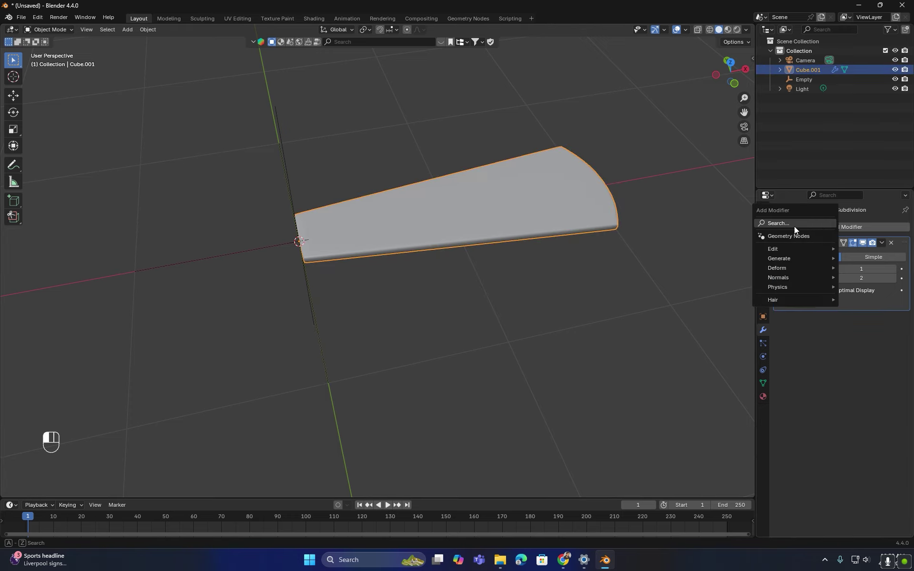
click(784, 223)
click(728, 241)
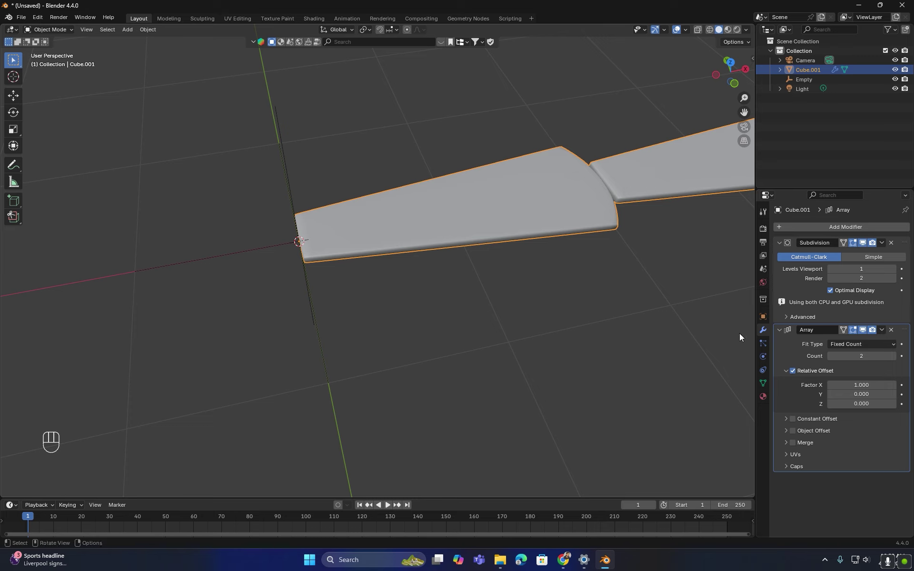
Step: Switch the array from Relative Offset to Object Offset using the empty, and set its count to 3
click(793, 370)
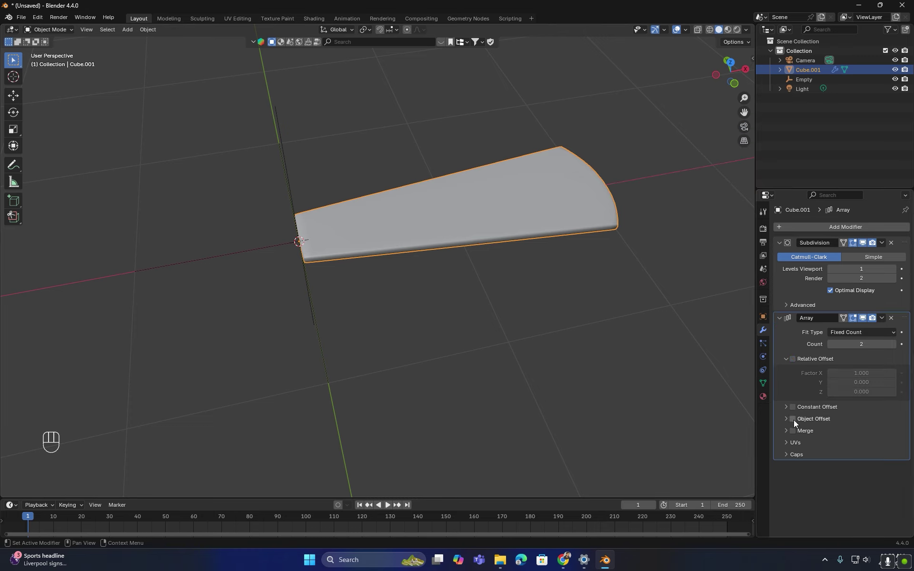
click(793, 420)
click(891, 433)
click(288, 136)
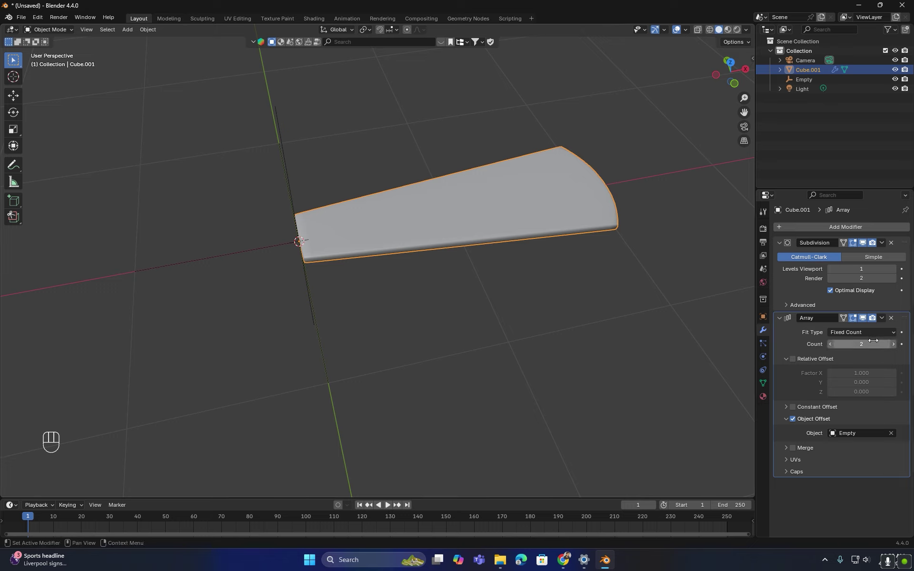
click(892, 345)
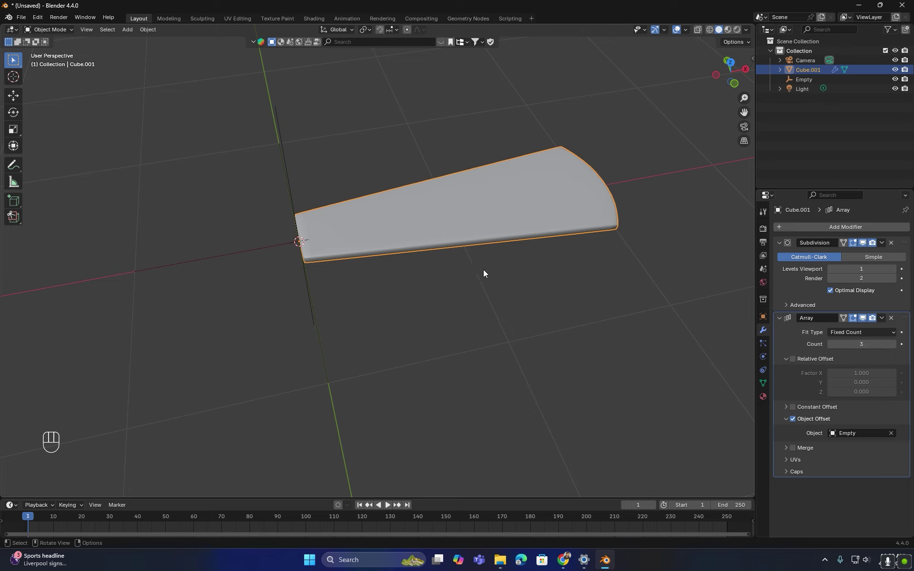
Step: Rotate the empty about 16.8° around the Z axis to fan out the blade copies
click(292, 191)
middle_drag(292, 192, 321, 253)
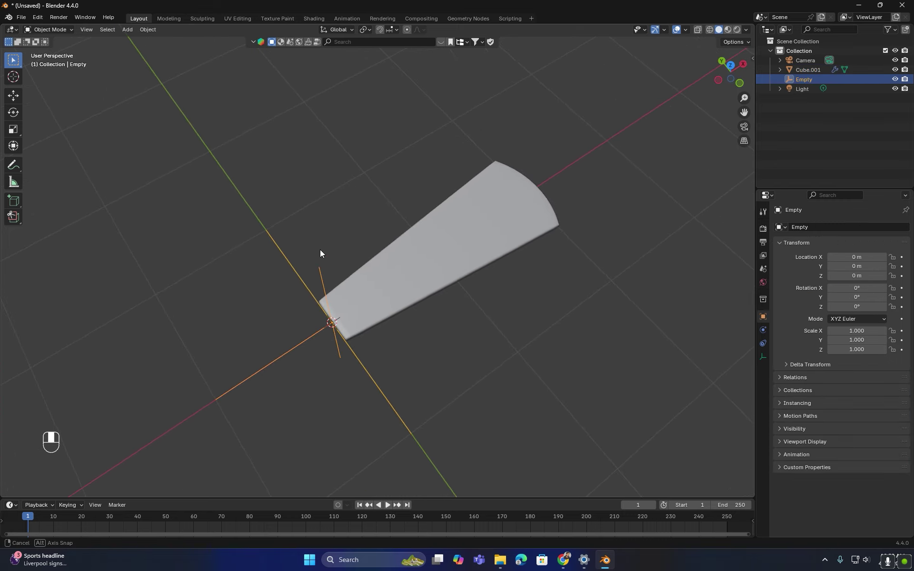
key(r)
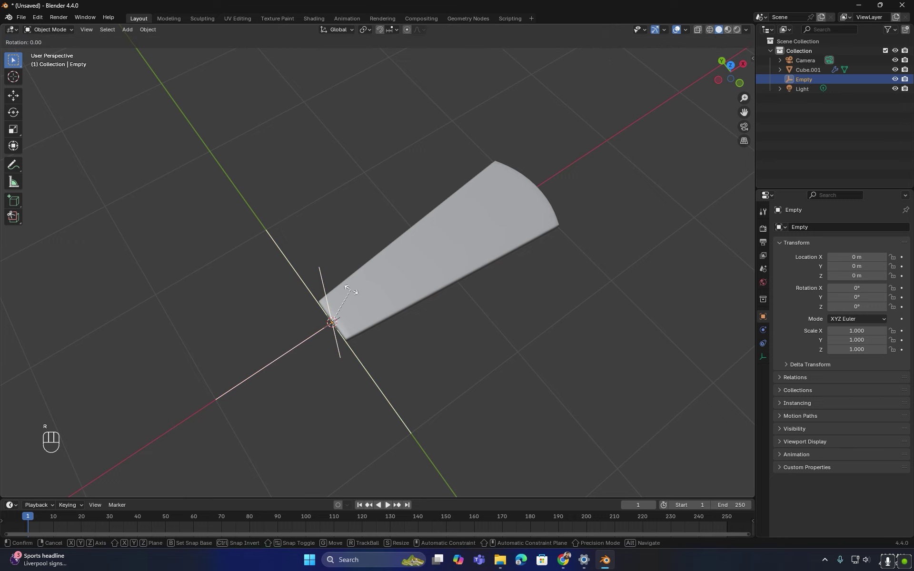
key(z)
click(343, 267)
Step: Raise the empty along Z to about 0.176 m so the blade copies step upward
middle_drag(343, 267, 335, 289)
key(g)
key(z)
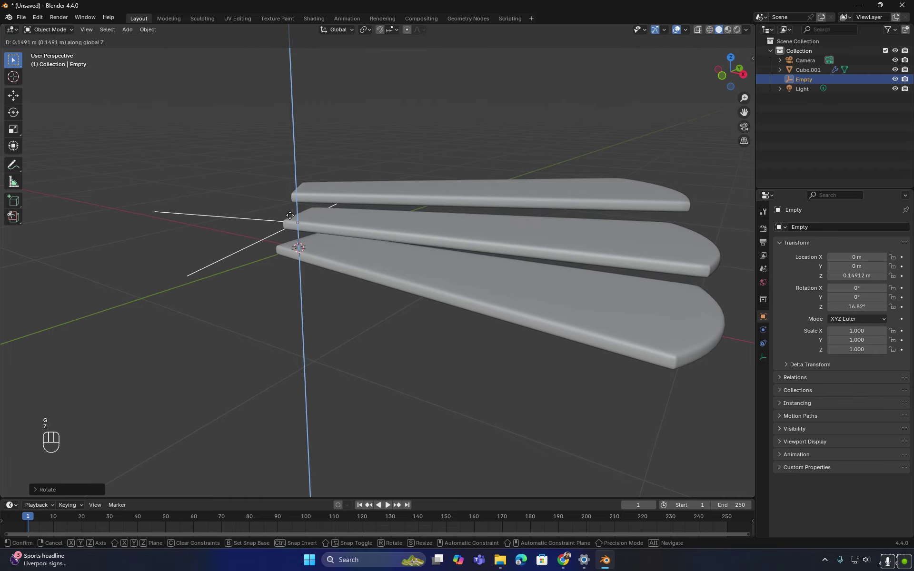
click(290, 215)
middle_drag(290, 215, 336, 241)
key(g)
key(z)
click(337, 233)
Step: Move the empty about 0.218 m along Y to spread the blades' narrow ends apart
middle_drag(337, 233, 402, 301)
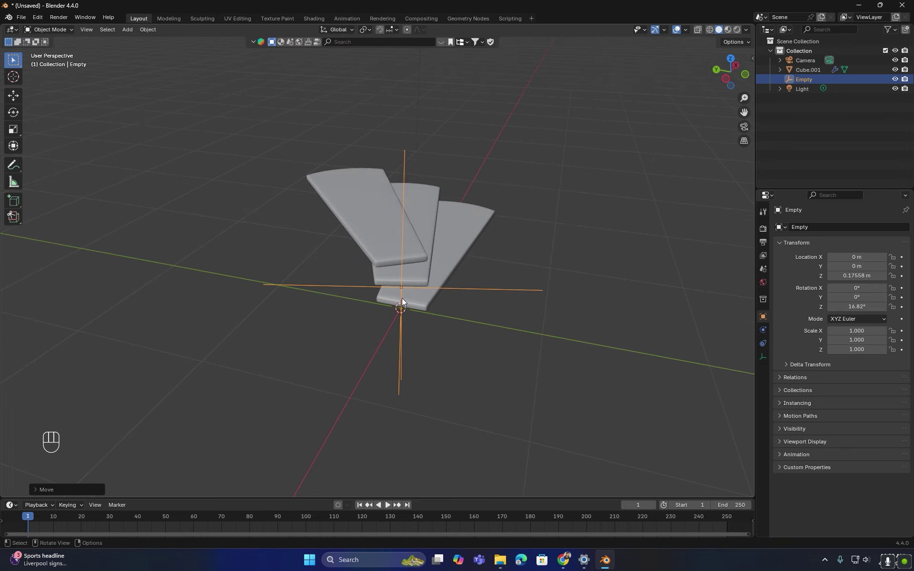
key(g)
key(y)
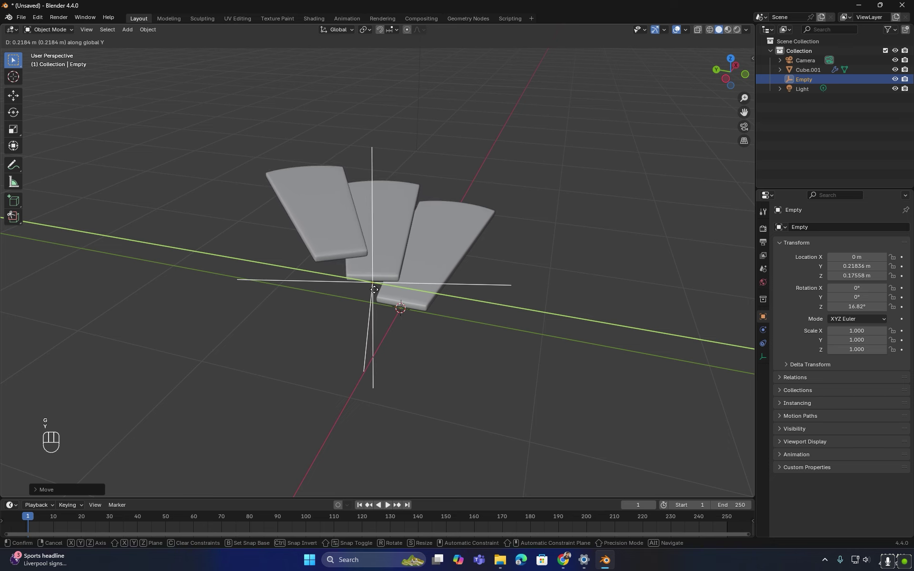
click(374, 289)
middle_drag(374, 290, 344, 319)
scroll(328, 347, up, 3)
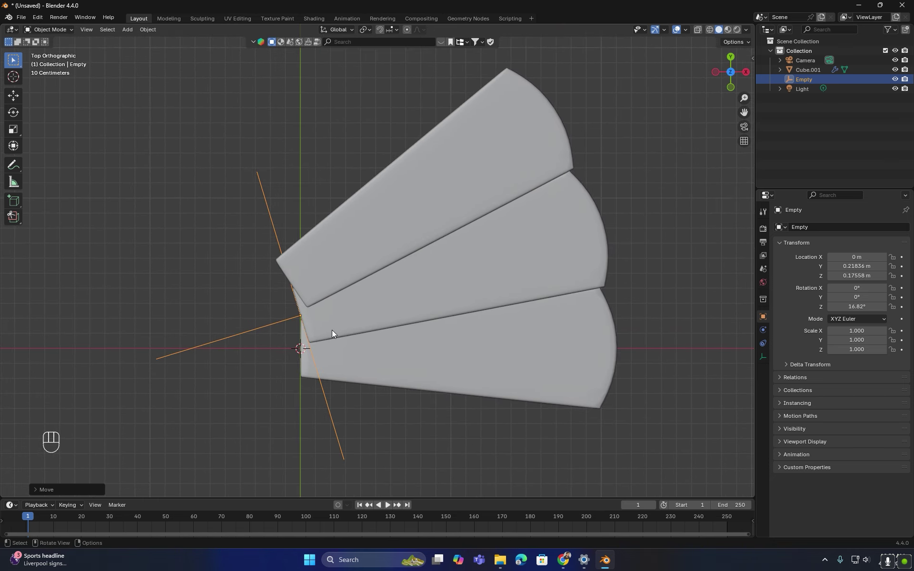
key(g)
key(y)
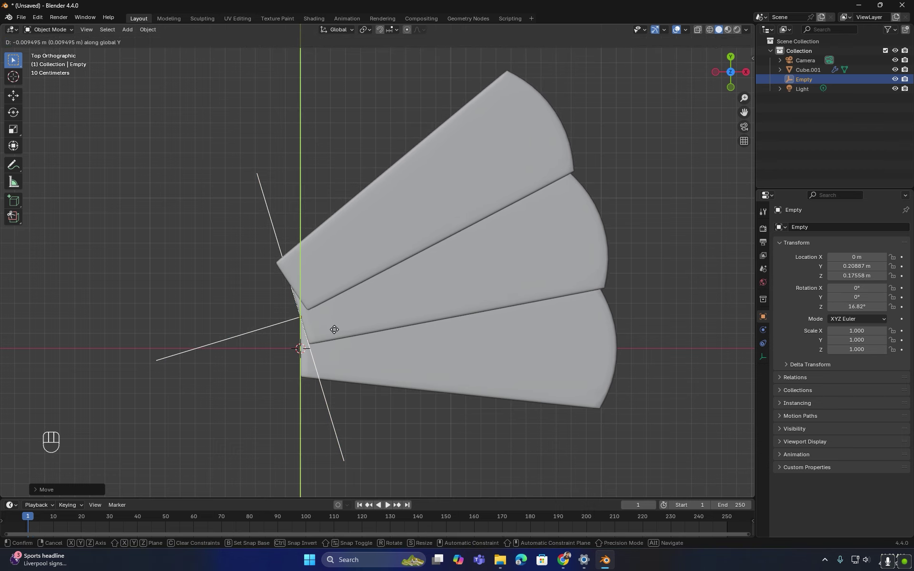
right_click(334, 329)
Step: Set the blade array's count to 7
middle_drag(335, 327, 375, 255)
scroll(376, 254, up, 3)
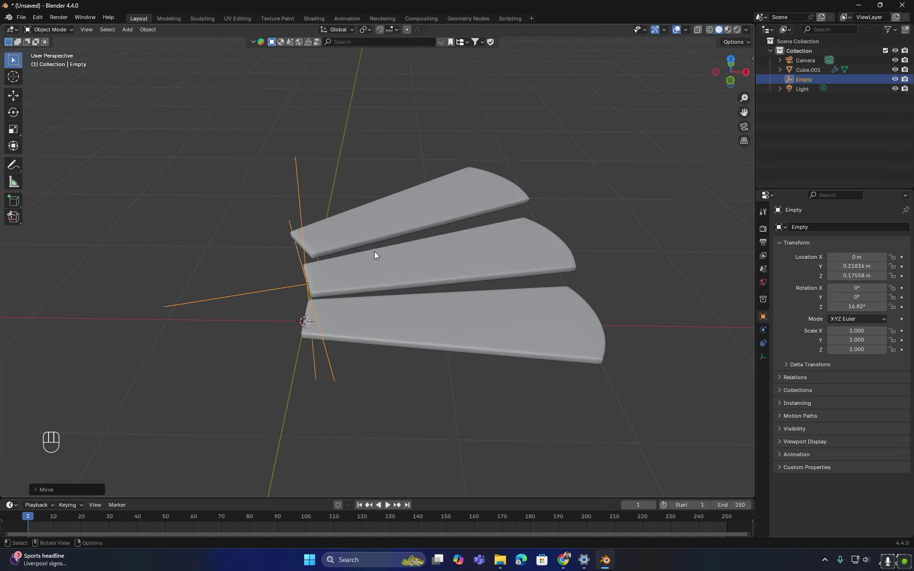
click(482, 357)
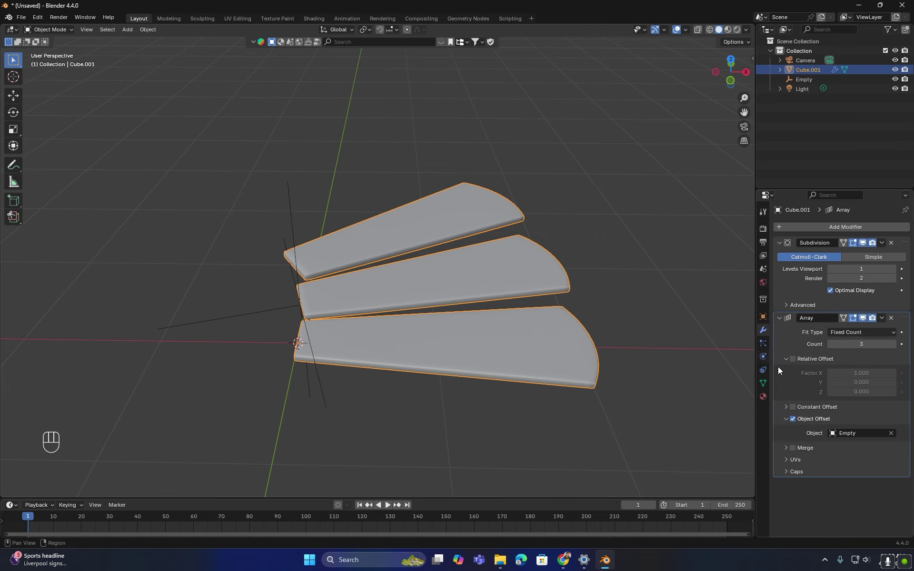
drag(862, 344, 900, 344)
scroll(631, 317, down, 2)
middle_drag(466, 267, 465, 340)
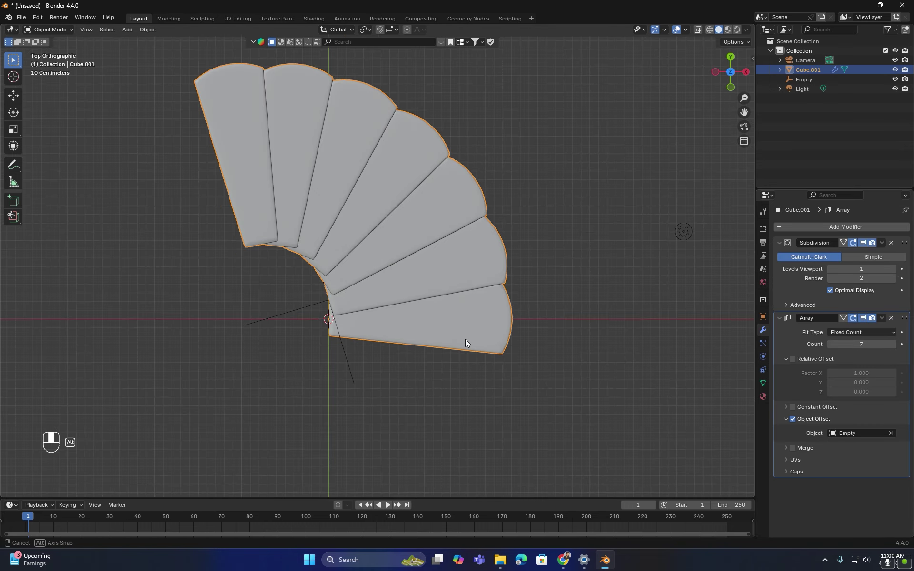
Step: Move the empty along Y to about 0.289 m to widen the gaps between the blades
shift+middle_drag(405, 297, 420, 329)
click(335, 335)
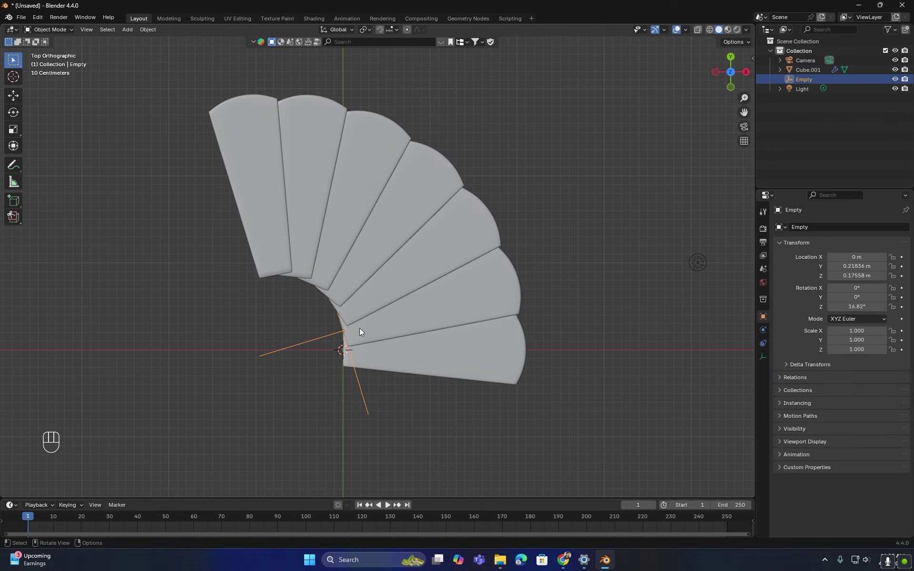
key(g)
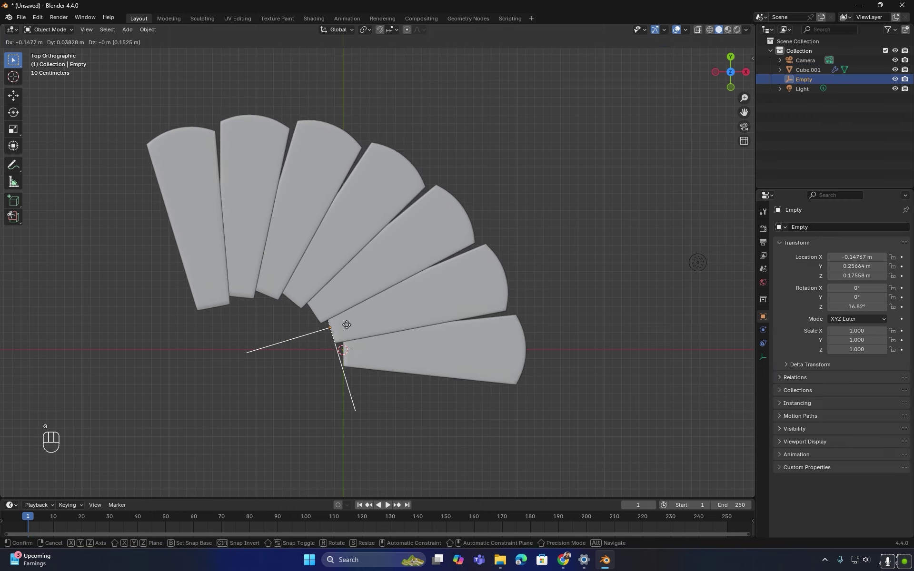
key(Escape)
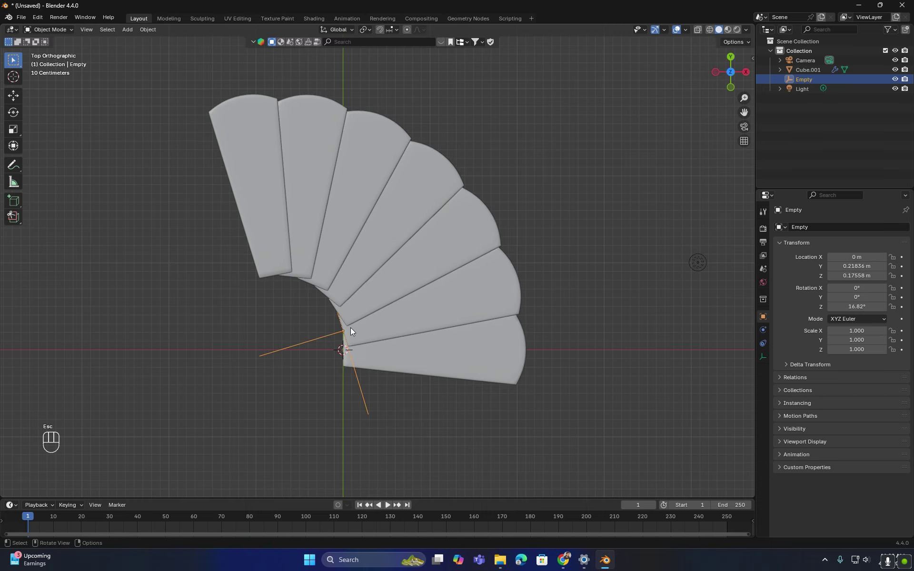
key(g)
key(y)
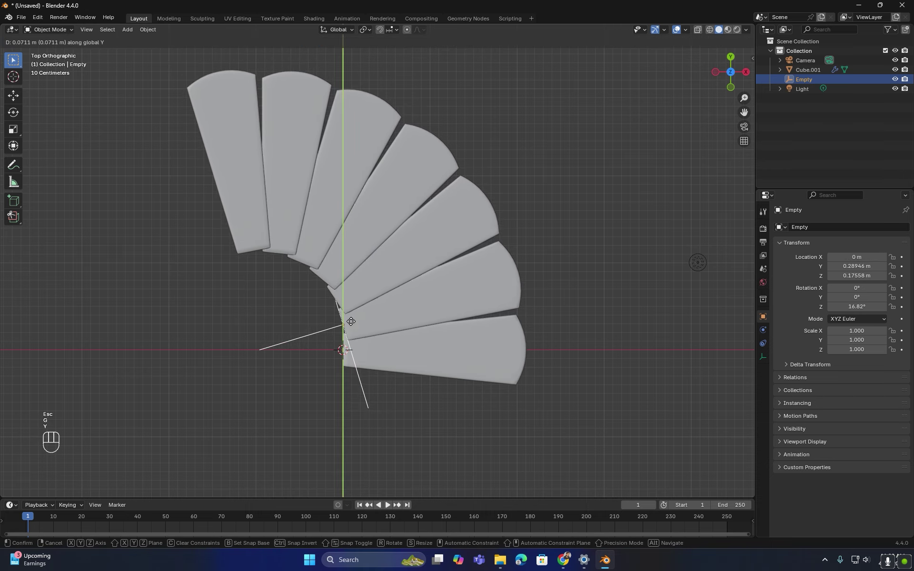
click(351, 321)
Step: Try a different count for the blade array and return it to 7
middle_drag(350, 321, 326, 414)
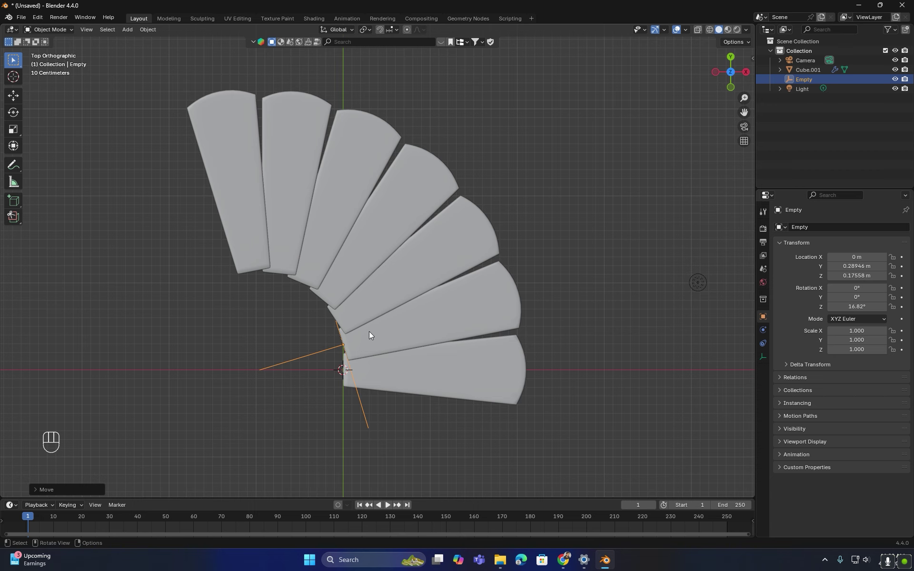
click(351, 333)
click(831, 344)
middle_drag(333, 218, 353, 256)
click(894, 344)
Step: Rotate the empty in top view to a Z rotation of about 14.1° to close the gaps between blades
key(KP_7)
click(324, 342)
key(r)
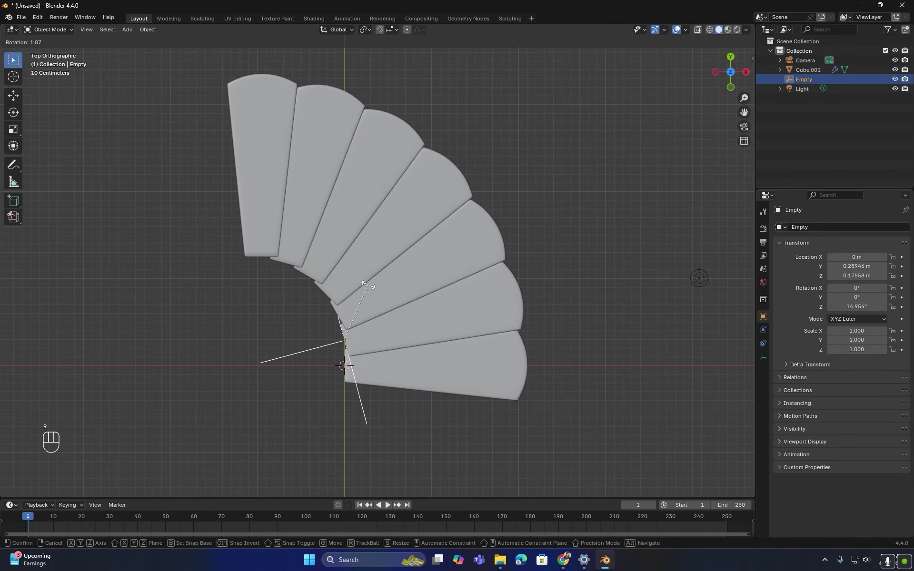
click(367, 282)
middle_drag(367, 281, 380, 329)
key(Tab)
click(549, 256)
Step: Add a Bézier curve at the world origin in top view
key(KP_7)
scroll(393, 339, down, 1)
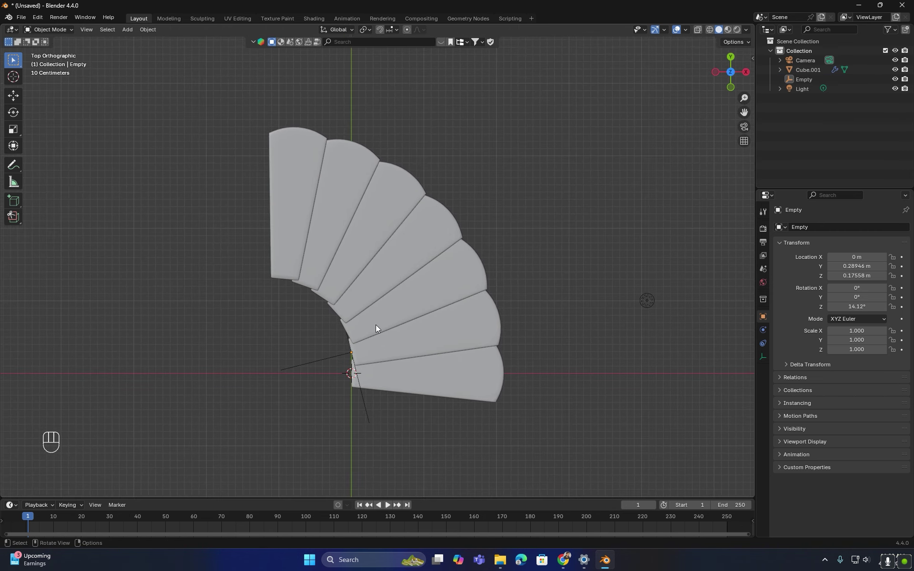
key(shift+a)
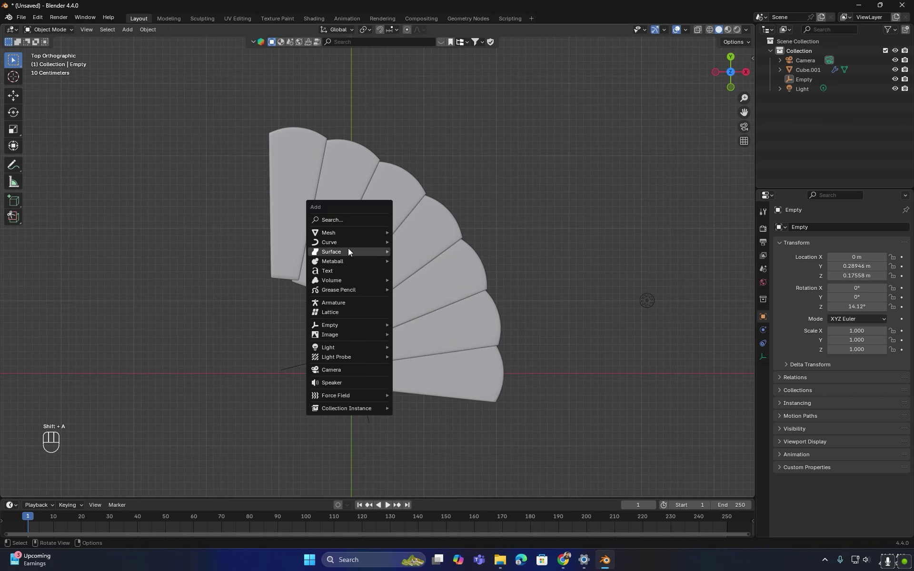
mouse_move(324, 242)
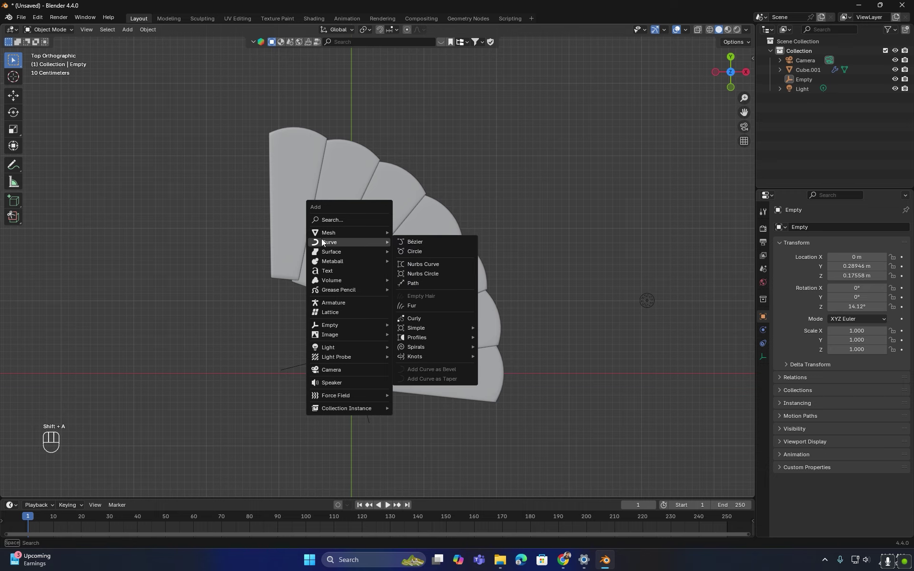
click(434, 244)
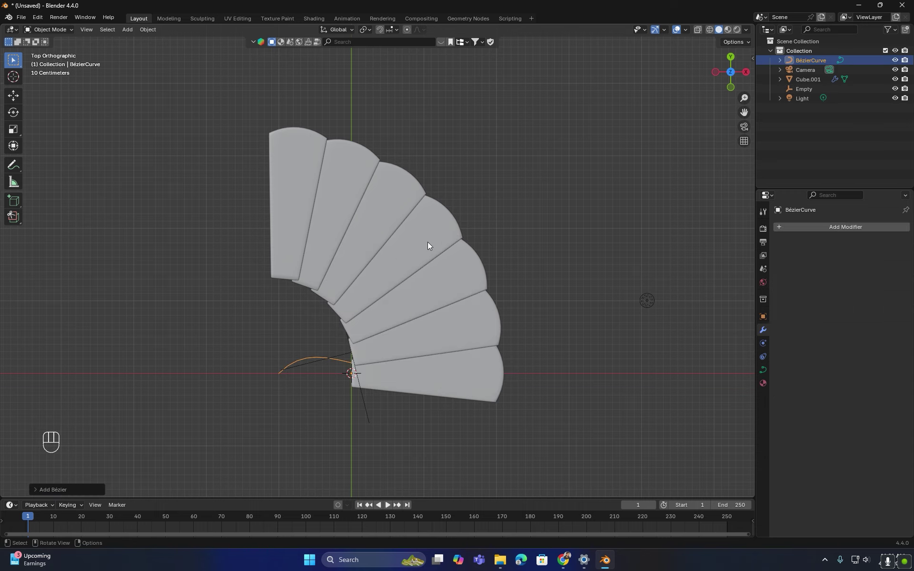
Step: Move the Bézier curve's start point about 3.3 m to the outer corner of the fan's last blade in Edit Mode
drag(276, 392, 271, 391)
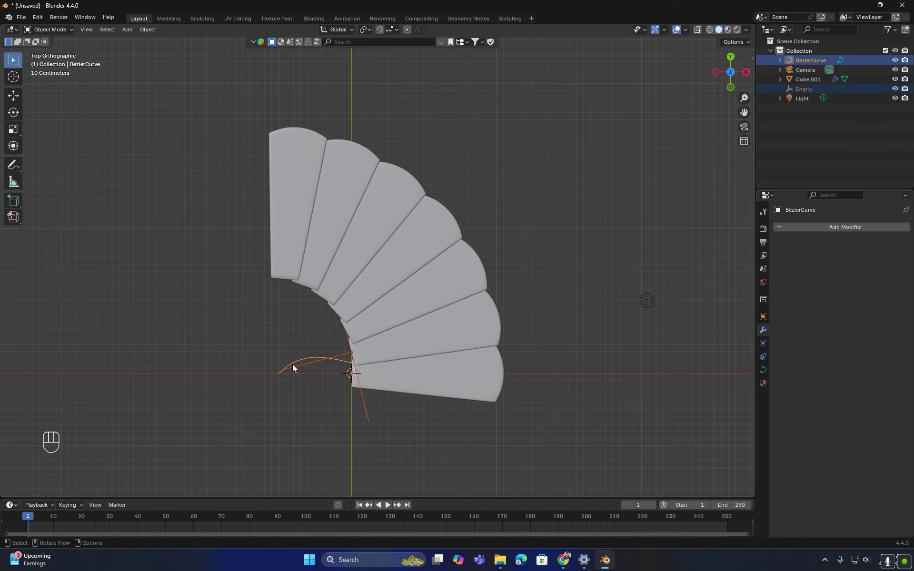
key(Tab)
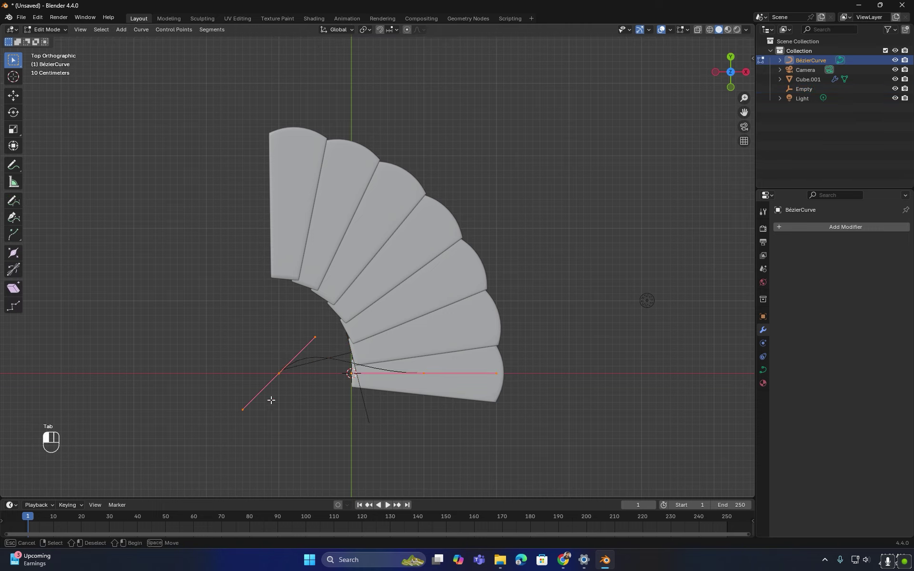
key(g)
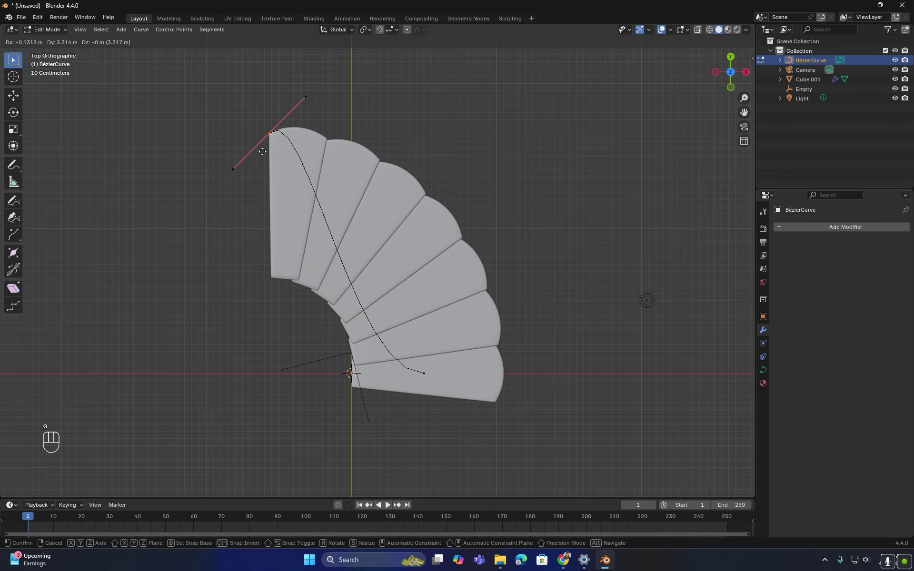
click(262, 151)
Step: Move the curve's other end point to the first blade's outer corner and rotate its handles about 106°
click(419, 375)
key(g)
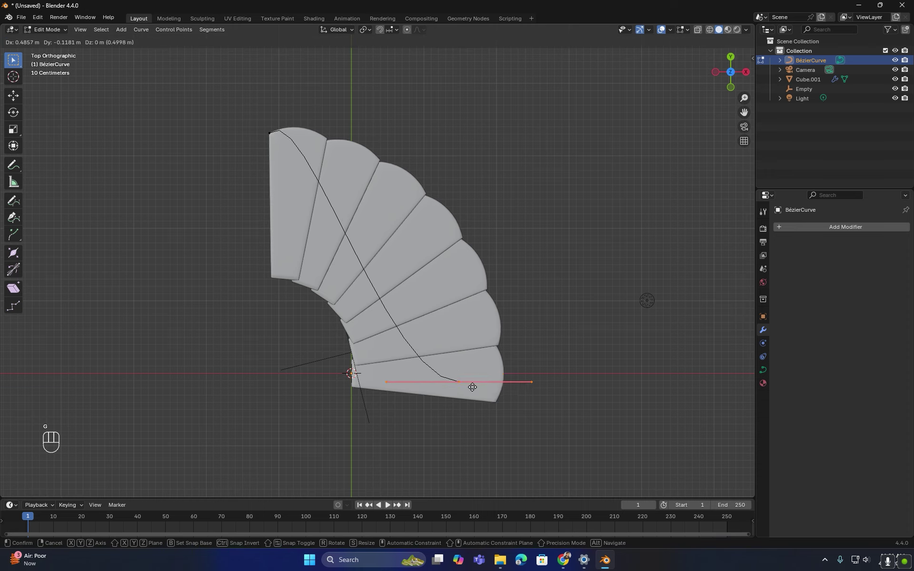
click(495, 401)
key(r)
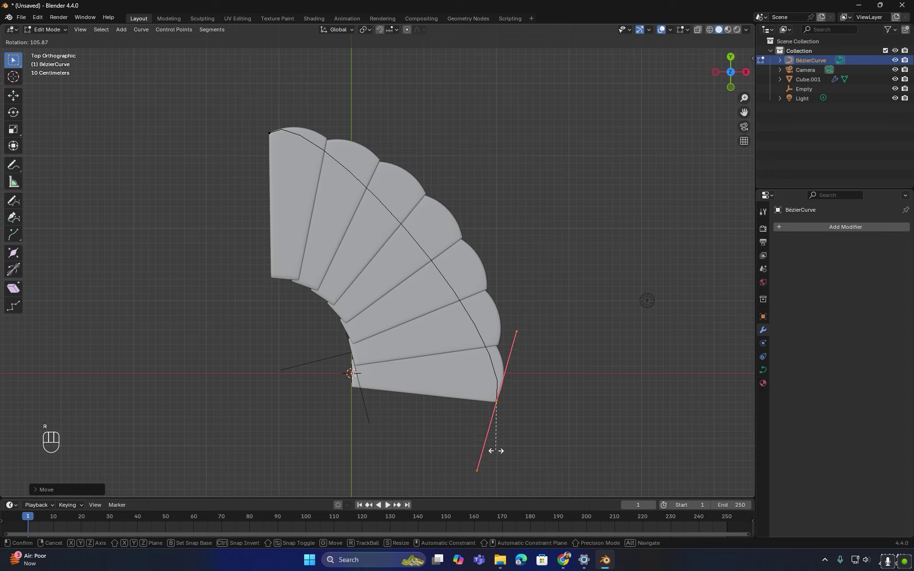
click(497, 448)
Step: Rotate the handles of the curve's end point at the last blade by about 44° and lengthen them
click(286, 123)
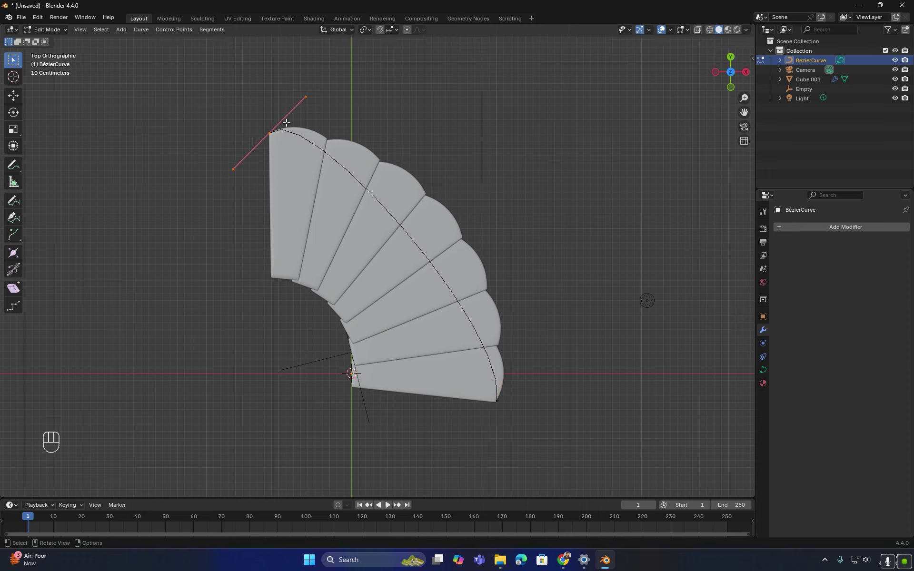
key(r)
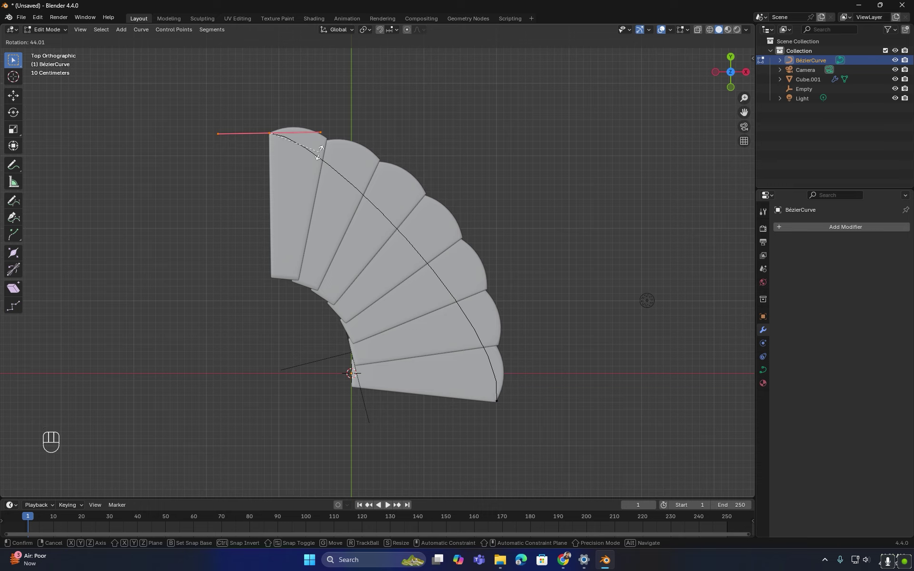
click(320, 153)
key(s)
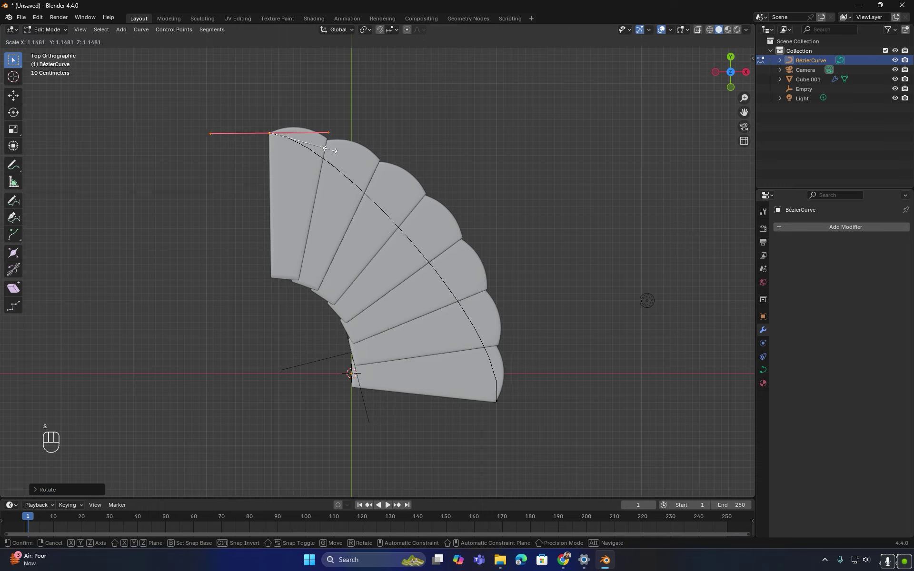
click(357, 159)
Step: Rotate the handles of the curve's end point at the first blade to nearly vertical and scale them up
click(488, 411)
key(r)
click(511, 352)
key(s)
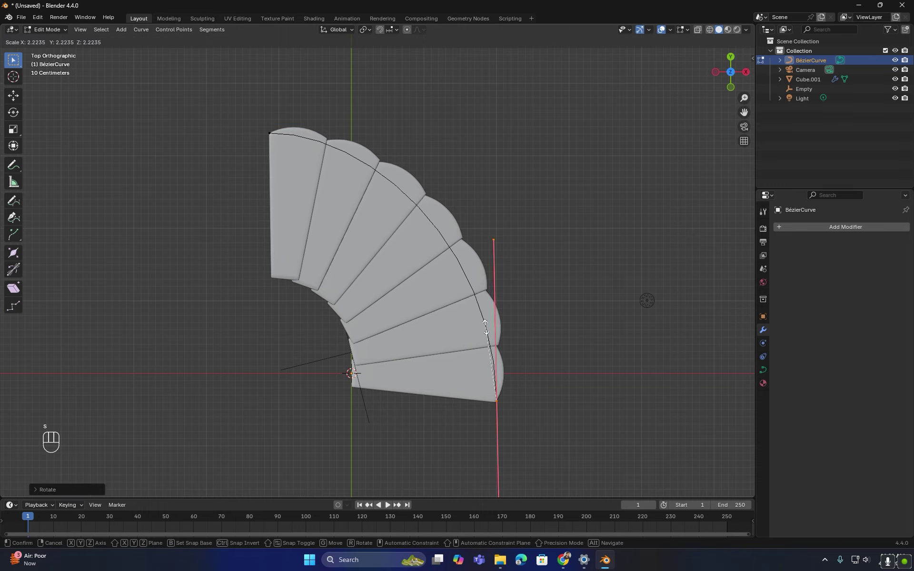
click(486, 309)
Step: Lengthen the last-blade end point's handles and tilt them slightly outward to bulge the curve toward the blade tips
click(249, 159)
key(s)
click(309, 142)
key(r)
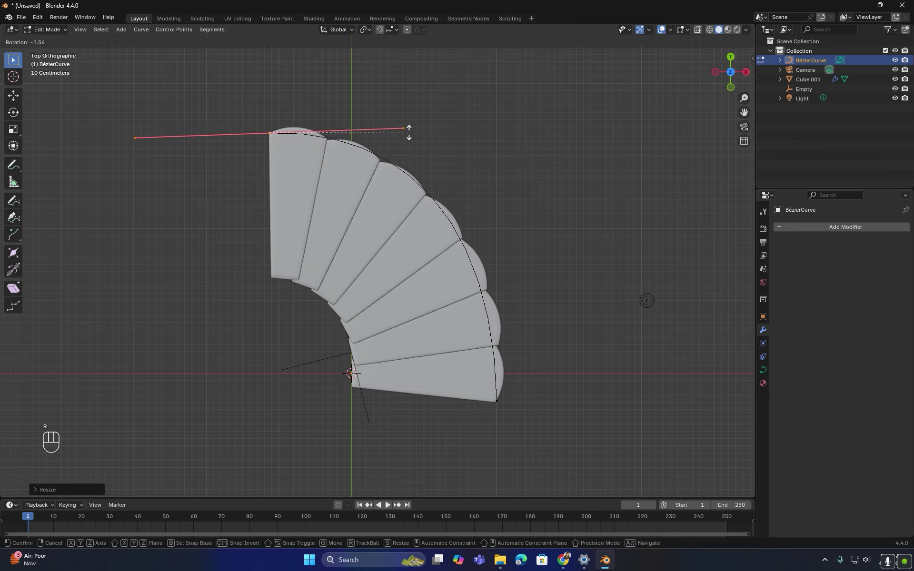
click(401, 118)
key(s)
click(402, 121)
Step: Tilt the first-blade end point's handles outward so the curve follows the rounded blade tips
click(497, 401)
key(r)
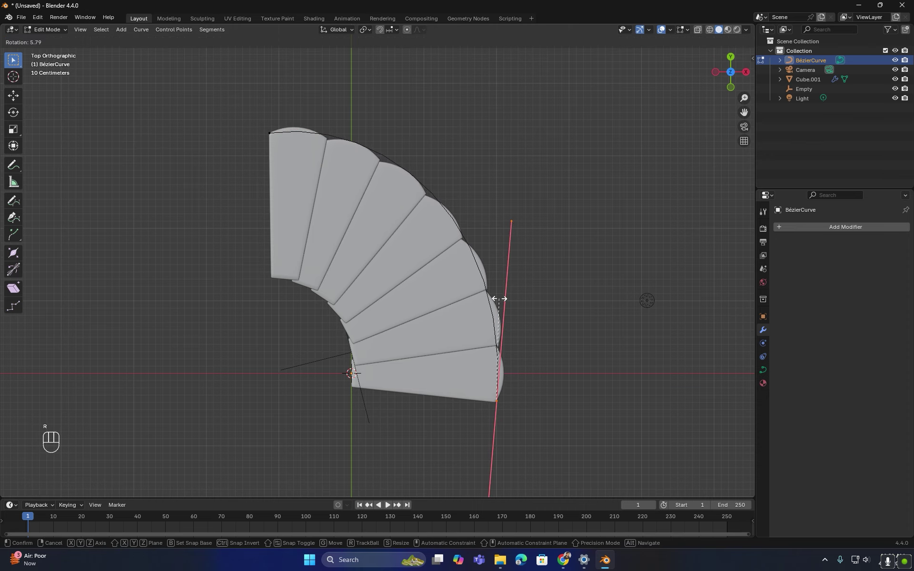
click(522, 279)
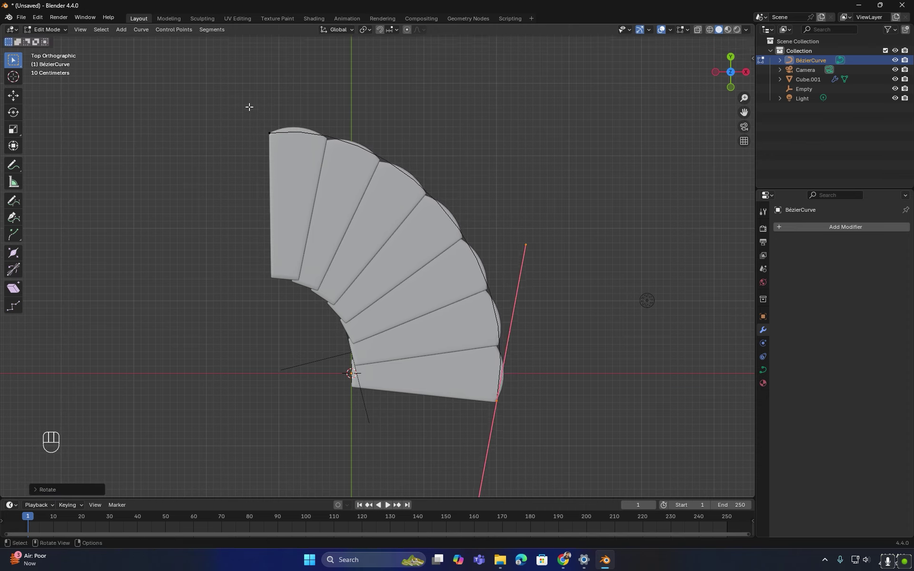
Step: Nudge the curve's last-blade end point down along Y and its first-blade end point inward along X
click(269, 134)
key(g)
key(y)
click(279, 121)
click(497, 401)
key(r)
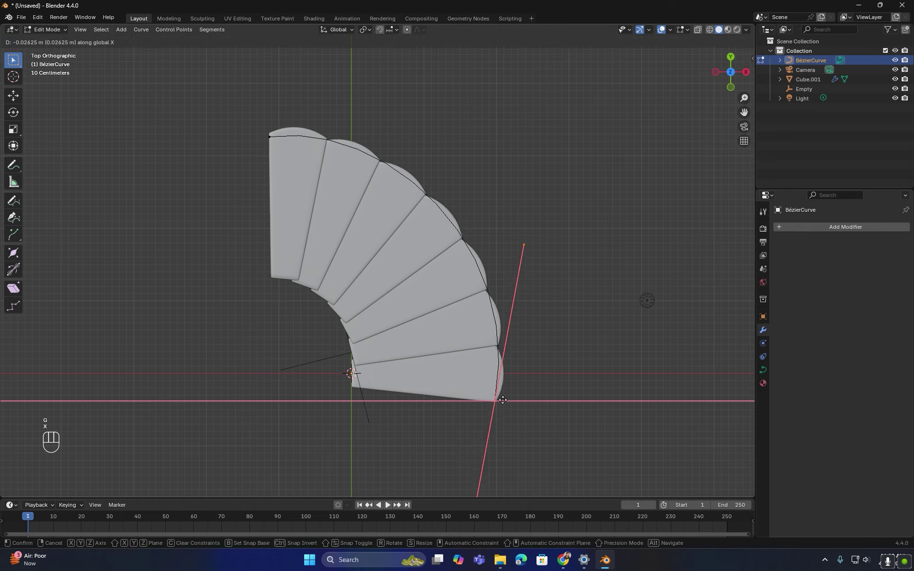
click(523, 320)
Step: Rotate the last-blade end point's handles to fit the curve to the fan's outer edge
drag(300, 119, 235, 165)
key(r)
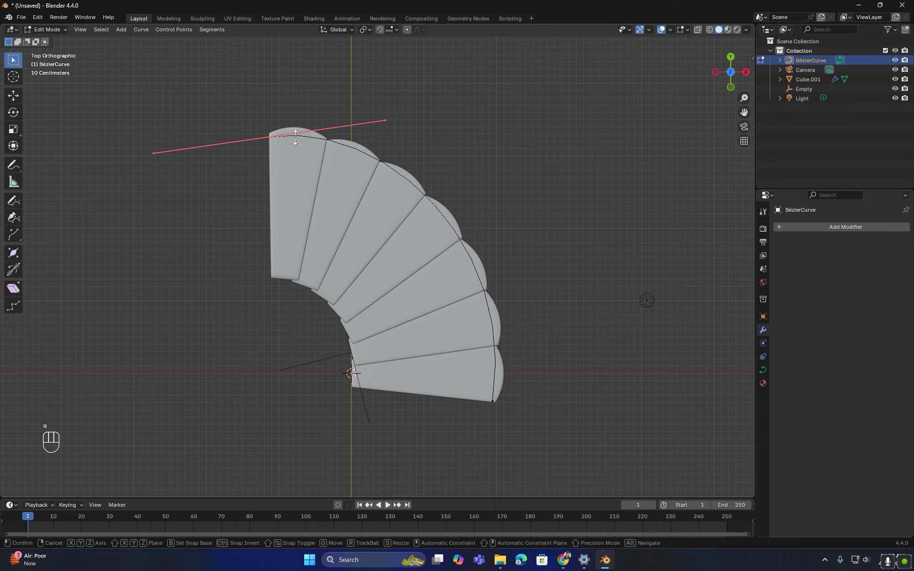
click(294, 145)
Step: Raise the curve's last-blade end point about 1.1 m along Z in right view to the top blade's height
scroll(337, 305, down, 2)
middle_drag(338, 305, 297, 237)
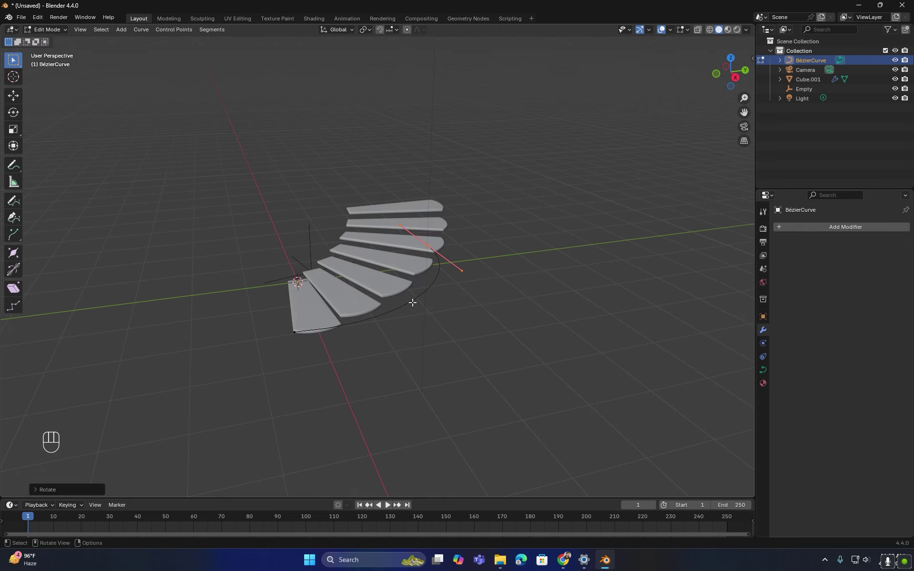
mouse_move(471, 293)
middle_down()
mouse_move(437, 280)
mouse_move(433, 263)
mouse_move(476, 275)
mouse_move(486, 298)
middle_up()
key(g)
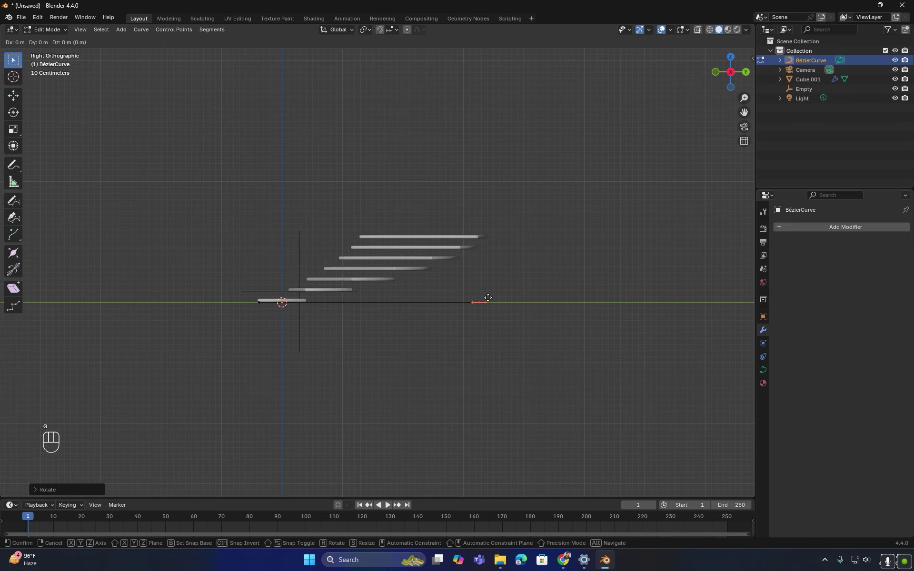
key(z)
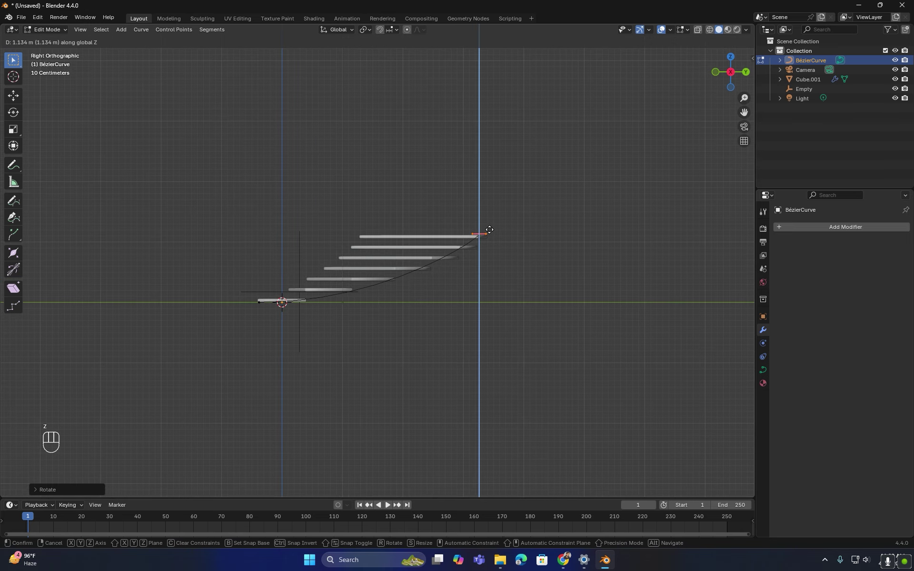
click(487, 232)
Step: Rotate the first-blade end point's handles about -5° in right view so the curve climbs with the blades
click(262, 301)
scroll(373, 285, up, 2)
key(r)
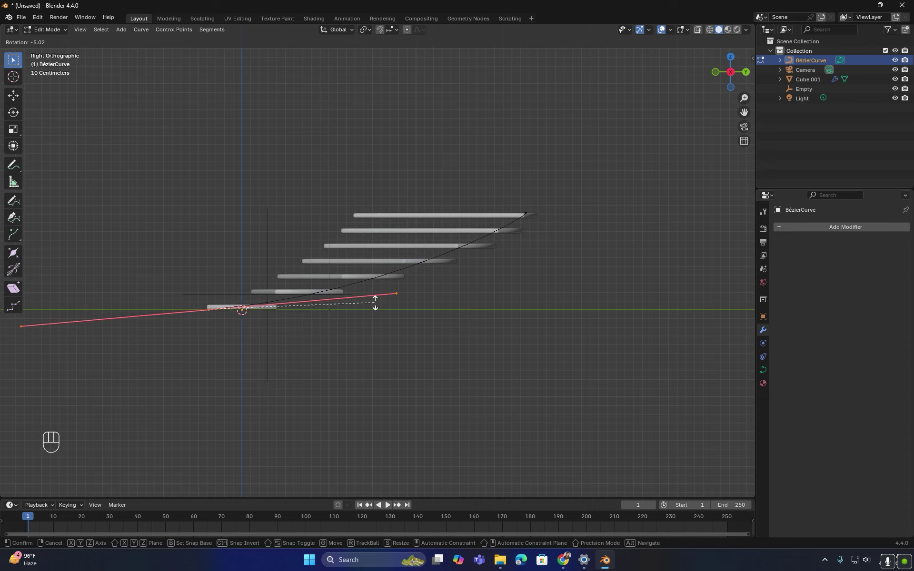
click(375, 303)
Step: Raise the whole curve along Z in Object Mode so it runs above the blades
middle_drag(556, 197, 353, 301)
key(Tab)
key(g)
key(z)
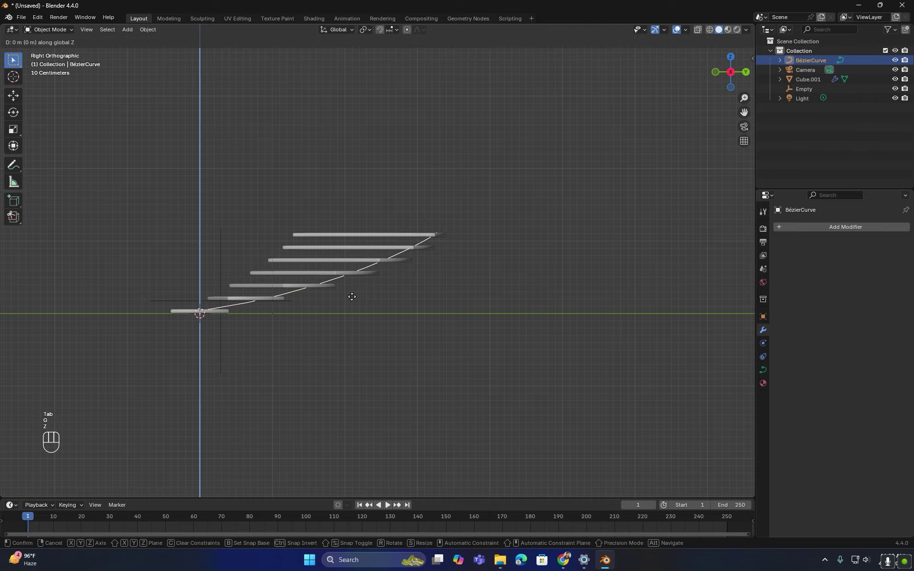
click(338, 272)
middle_drag(338, 271, 384, 312)
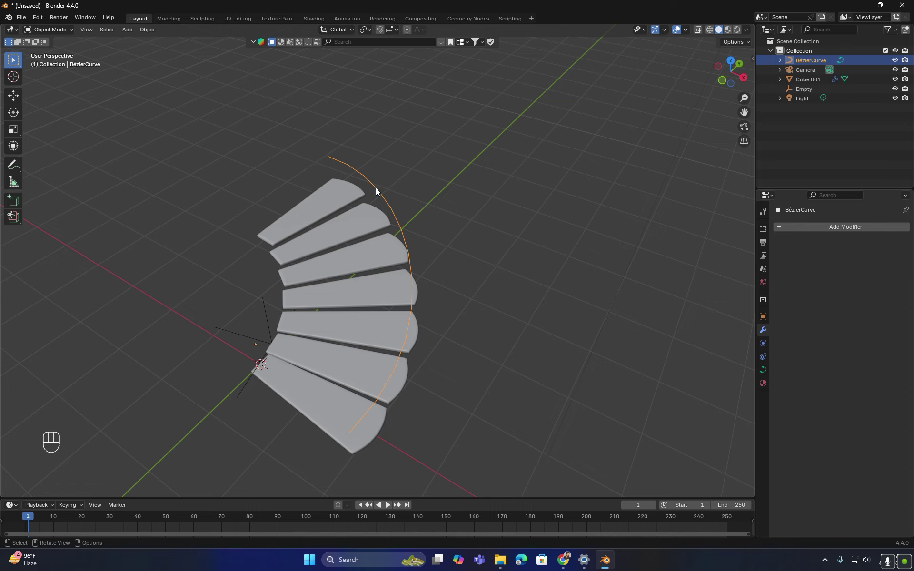
Step: Add a Subdivision Surface modifier to the Bézier curve
click(829, 227)
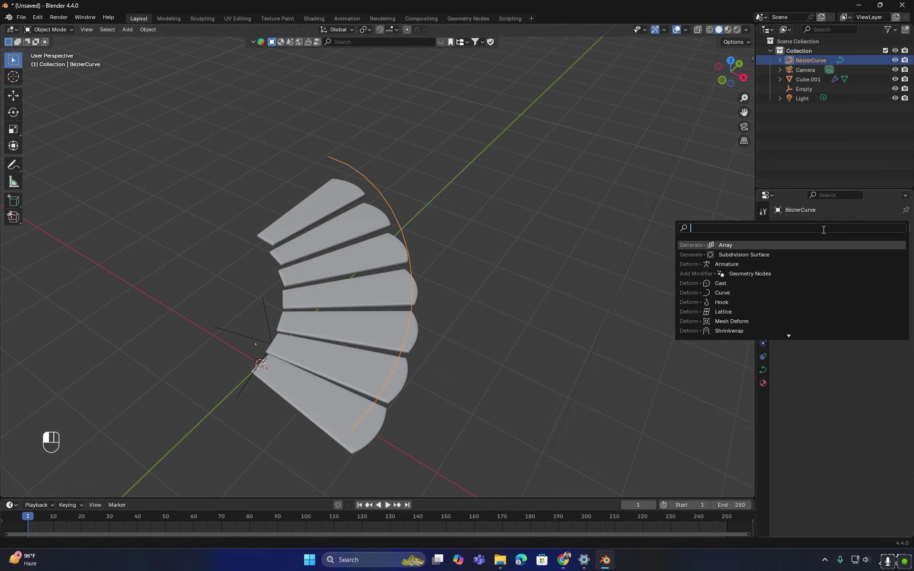
click(768, 253)
middle_drag(429, 261, 451, 240)
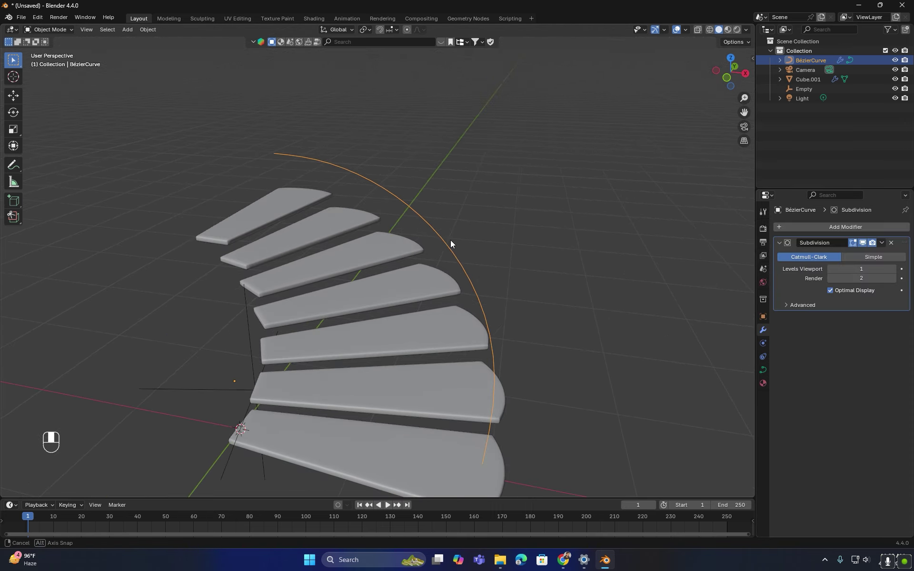
Step: Give the curve a round bevel with a depth of 0.04 m and enable Fill Caps
click(763, 370)
click(781, 383)
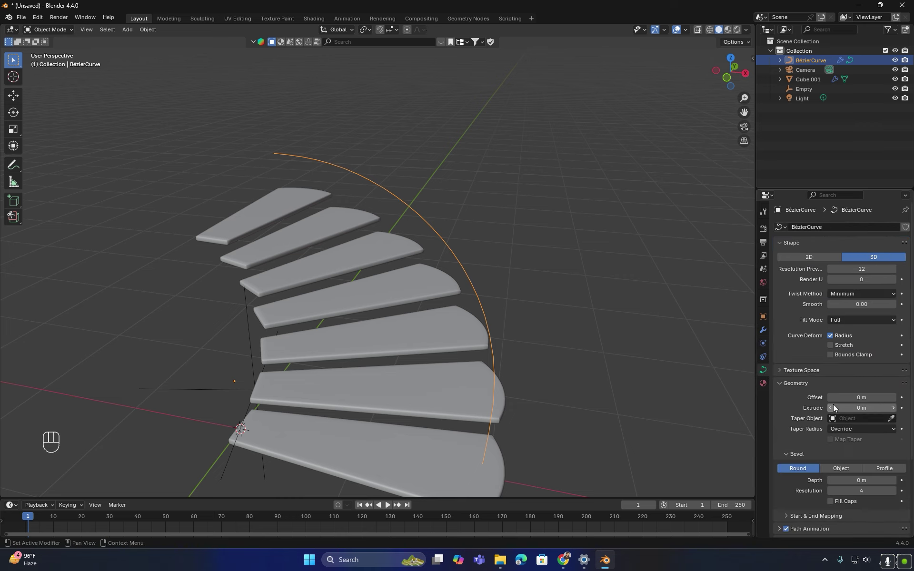
scroll(791, 458, down, 3)
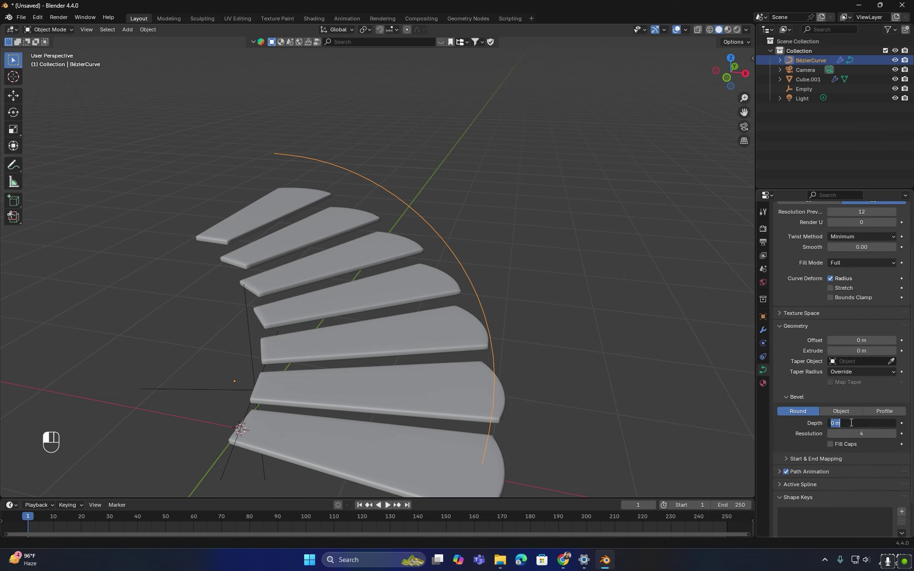
key(Return)
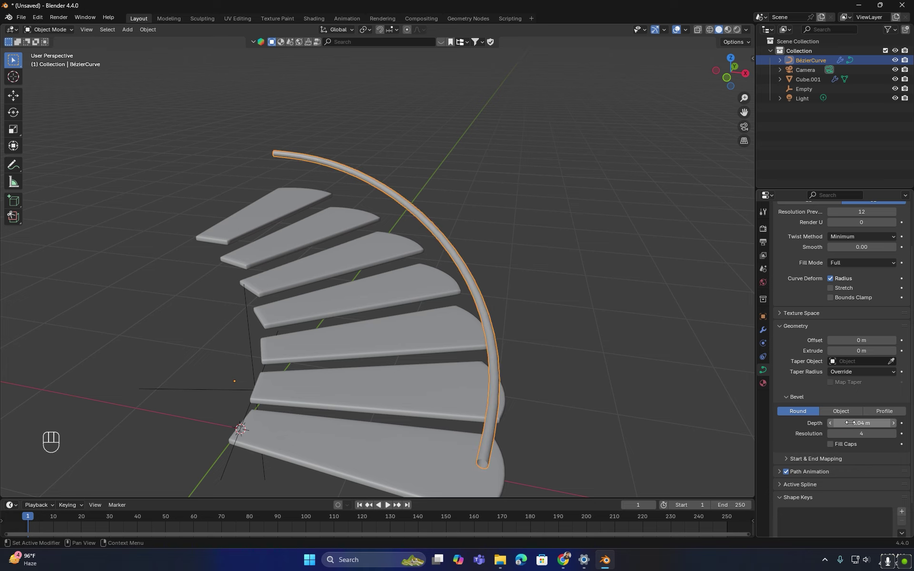
middle_drag(355, 314, 443, 300)
scroll(373, 410, up, 1)
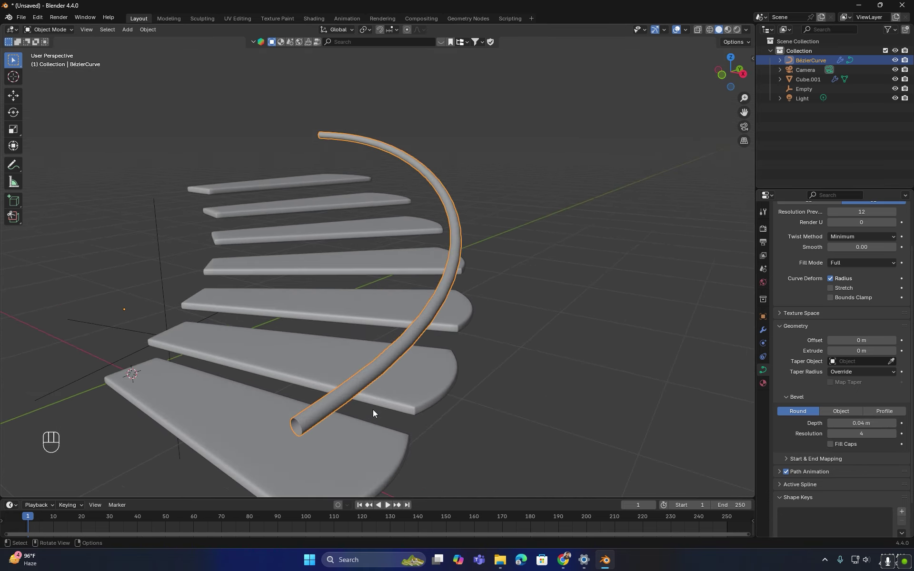
middle_drag(373, 409, 388, 362)
scroll(388, 362, up, 1)
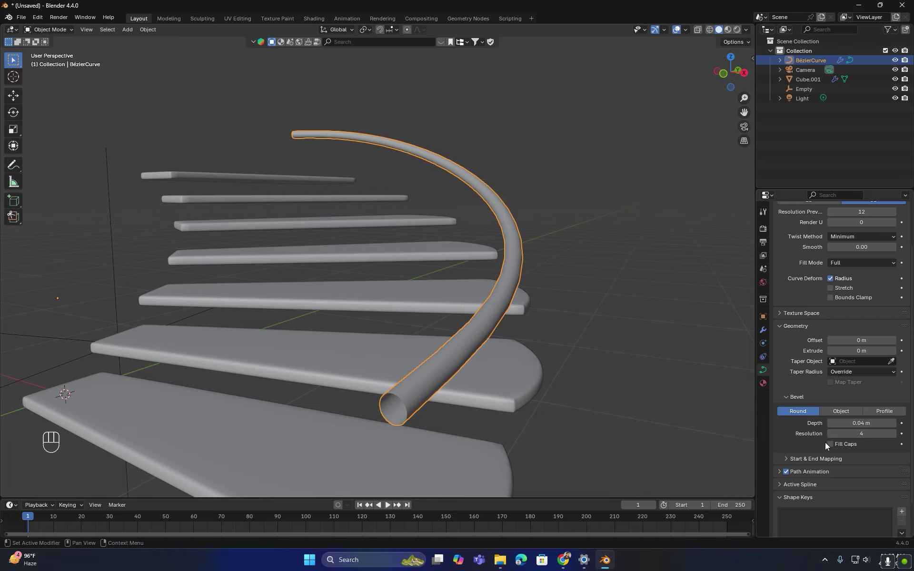
scroll(431, 364, down, 3)
Step: Place the 3D cursor on the rail above the first blade in top view
middle_drag(431, 364, 463, 379)
scroll(463, 378, up, 2)
click(467, 380)
alt+middle_drag(590, 376, 530, 375)
shift+middle_drag(530, 375, 412, 297)
scroll(442, 334, up, 3)
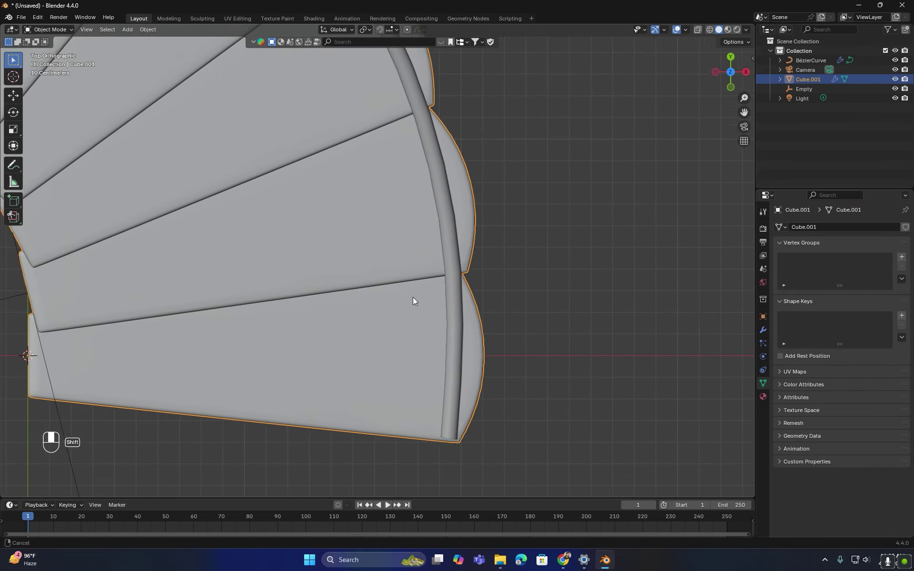
scroll(445, 344, up, 2)
shift+middle_drag(445, 344, 413, 296)
scroll(412, 296, up, 2)
scroll(435, 326, down, 4)
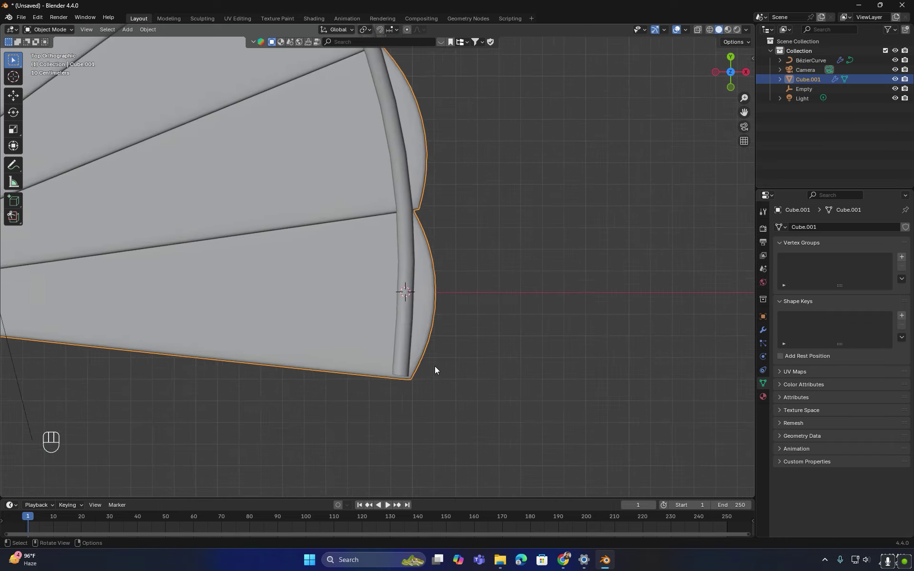
Step: Add a cylinder mesh at the 3D cursor
middle_drag(436, 369, 401, 300)
key(shift+a)
mouse_move(385, 298)
click(457, 333)
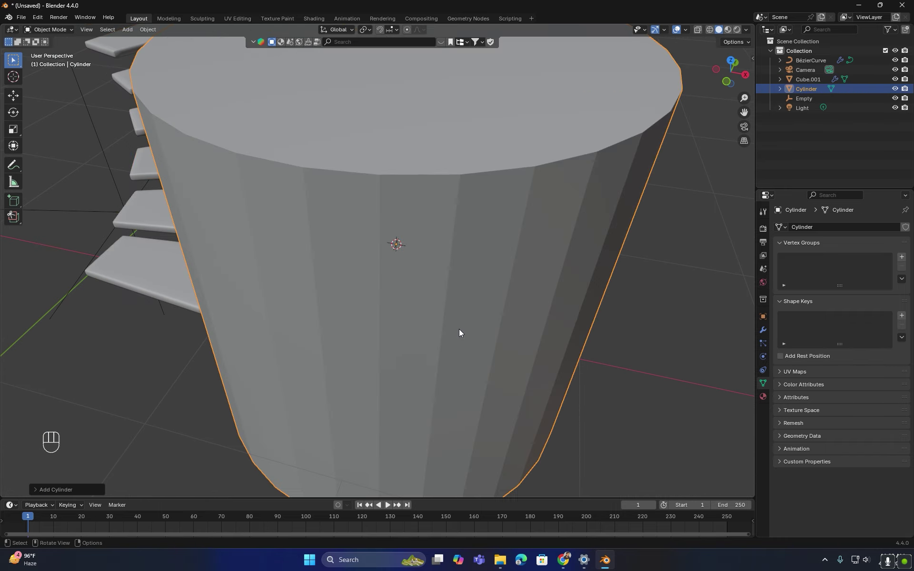
Step: Scale the cylinder's mesh down in Edit Mode until its diameter is slightly smaller than the rail's
scroll(459, 329, down, 3)
key(Tab)
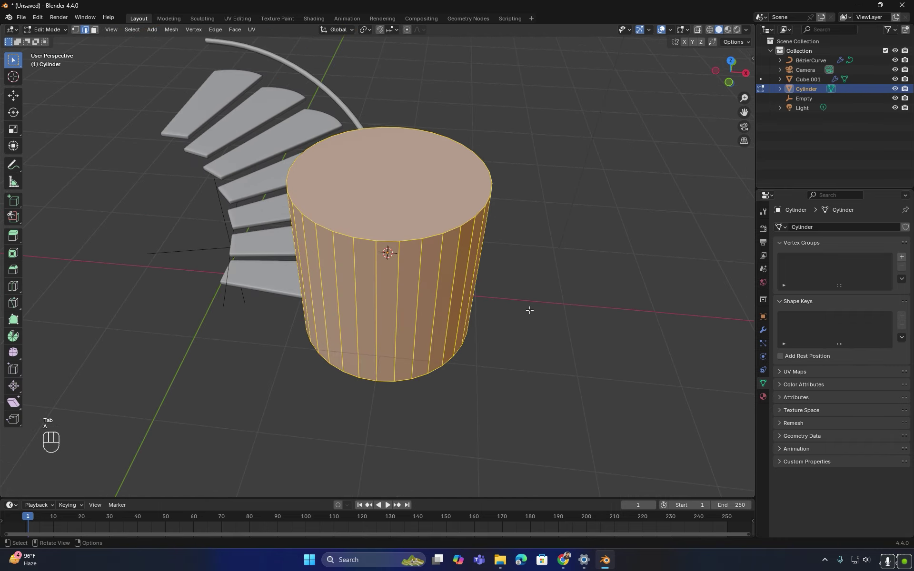
key(s)
click(397, 256)
scroll(397, 257, up, 5)
alt+middle_drag(400, 258, 424, 286)
scroll(443, 286, up, 3)
key(s)
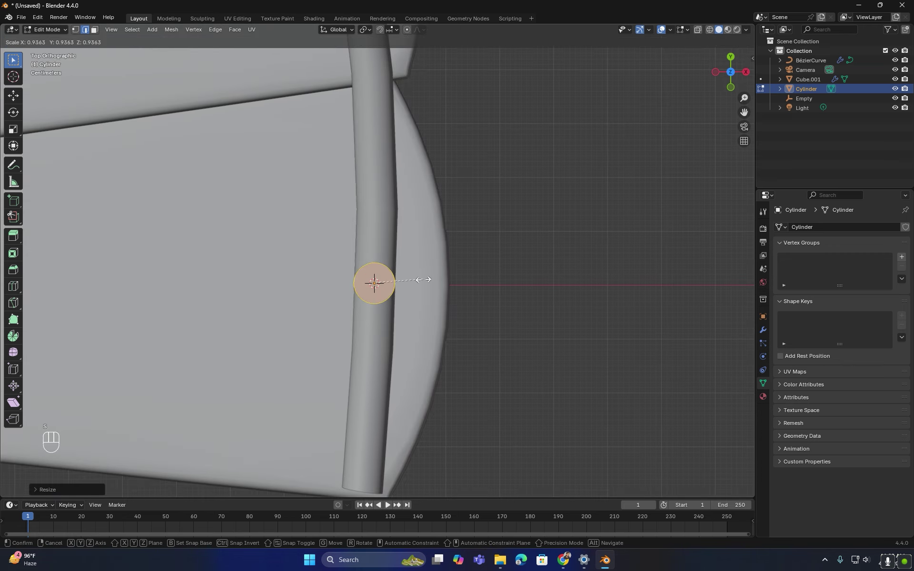
click(418, 280)
Step: Extend the cylinder's lower vertices down along Z into the first blade, using X-Ray in front view
middle_drag(391, 352, 384, 271)
key(1)
click(697, 30)
key(KP_1)
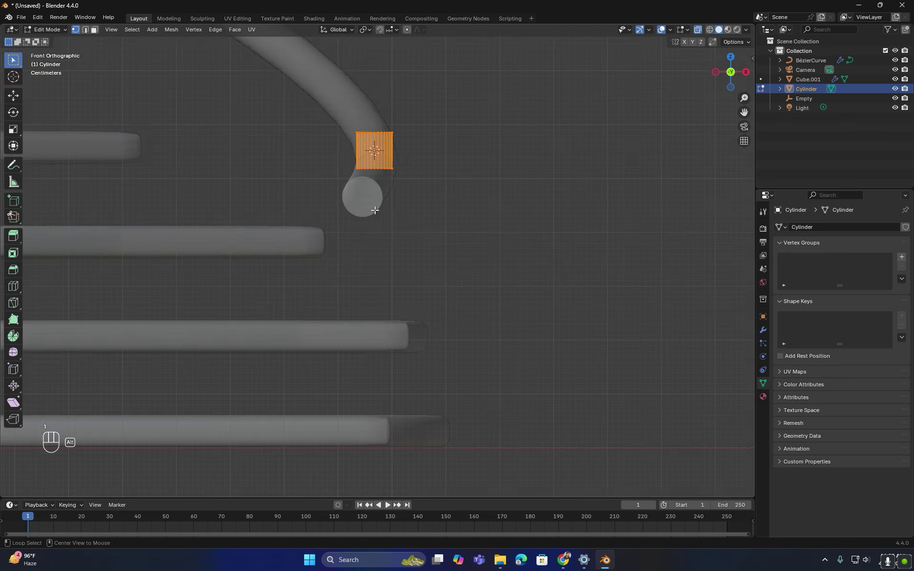
key(g)
key(z)
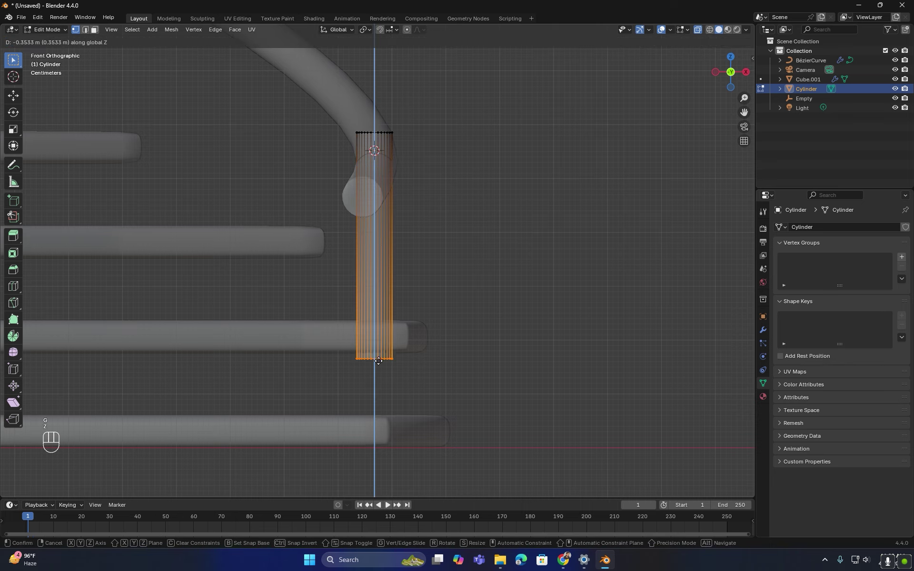
click(380, 419)
Step: Lower the post's top vertices along Z into the rail, and return to Object Mode with X-Ray off
drag(445, 94, 331, 153)
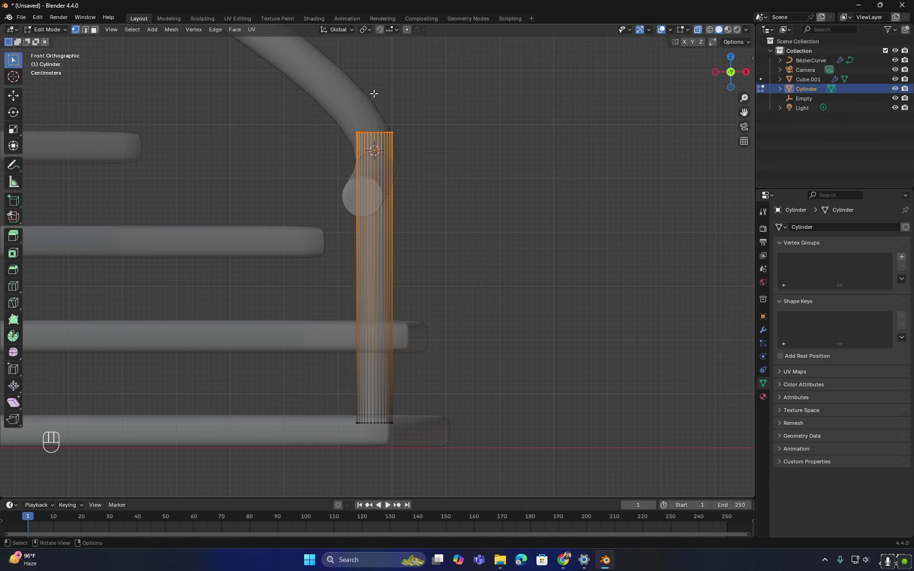
key(g)
key(z)
click(372, 143)
middle_drag(372, 143, 372, 231)
key(Tab)
click(440, 249)
middle_drag(441, 249, 395, 223)
click(698, 30)
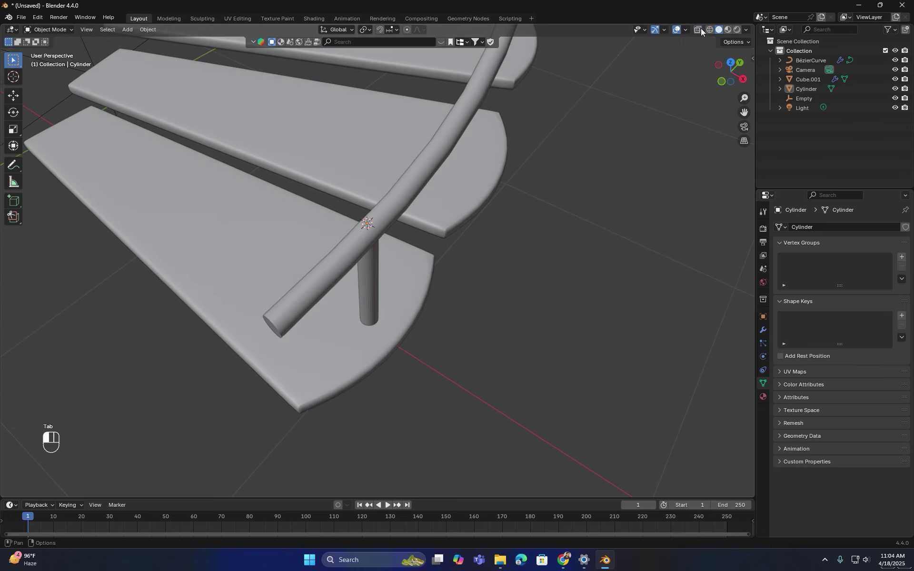
Step: Apply Shade Smooth to the post under the rail
click(358, 299)
scroll(353, 281, up, 5)
right_click(362, 266)
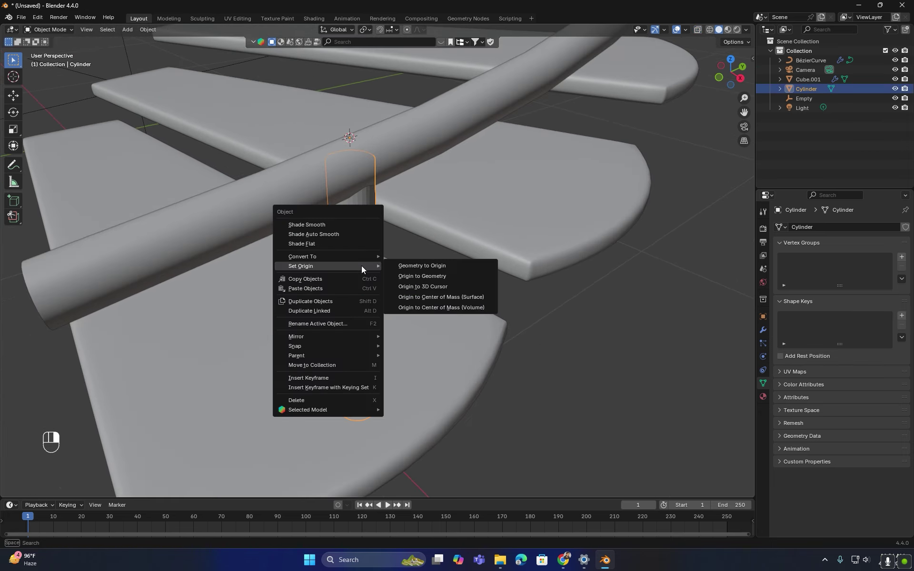
click(302, 224)
Step: Add a centred horizontal loop cut around the post in Edit Mode and switch to edge selection
key(Tab)
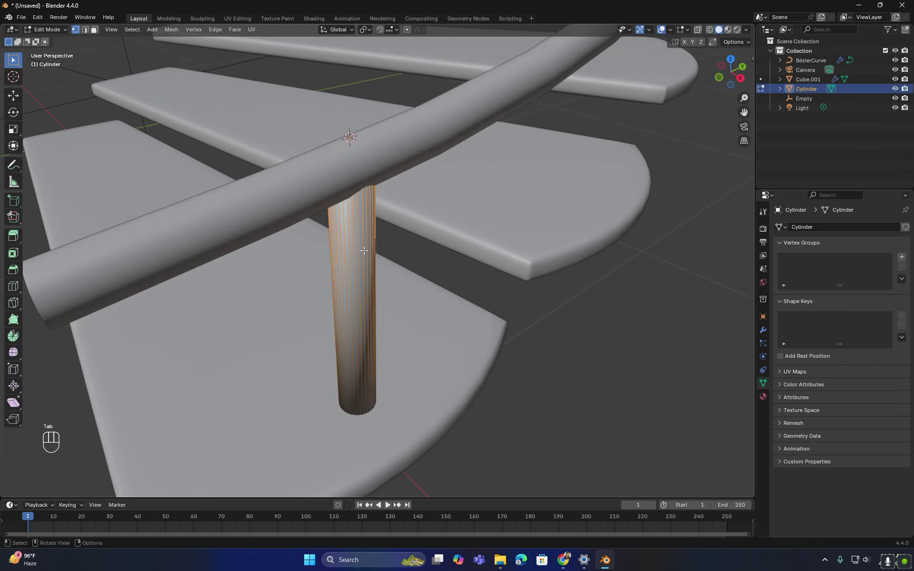
key(ctrl+r)
click(355, 312)
right_click(355, 312)
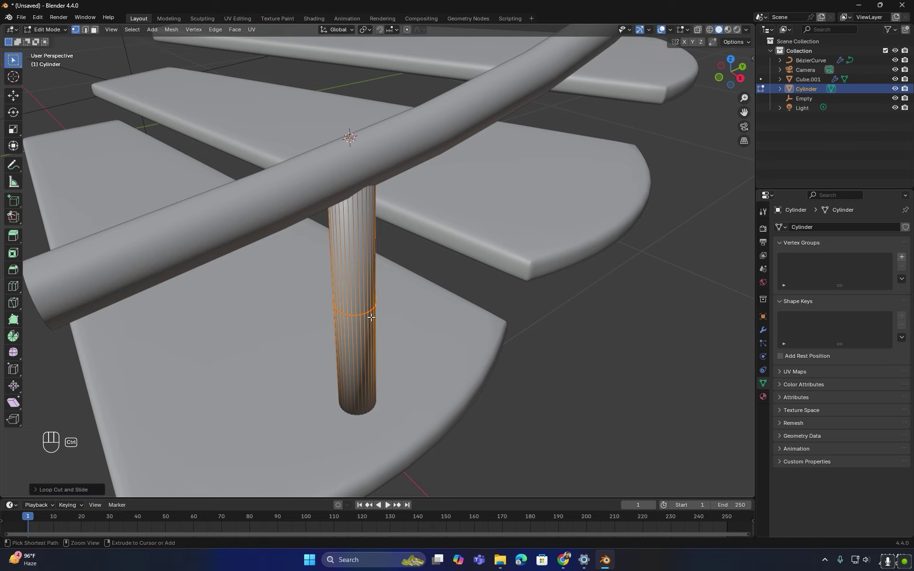
click(85, 30)
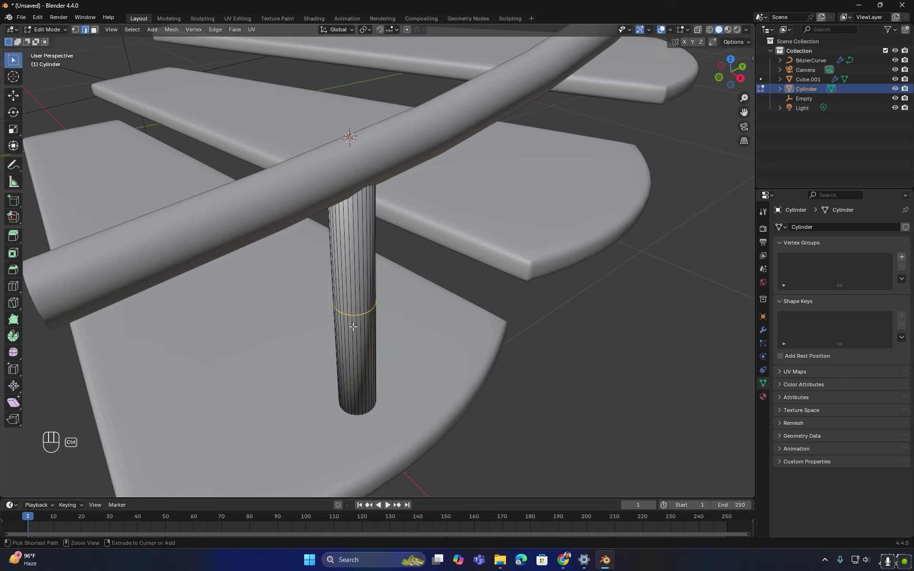
Step: Bevel the post's middle edge loop with 5 segments so evenly spaced loops span its height
key(ctrl+b)
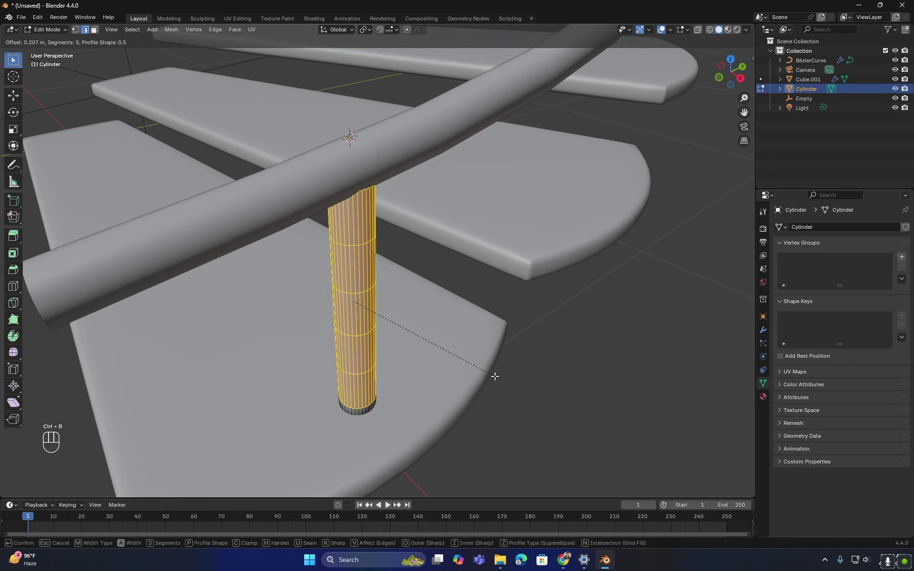
click(477, 372)
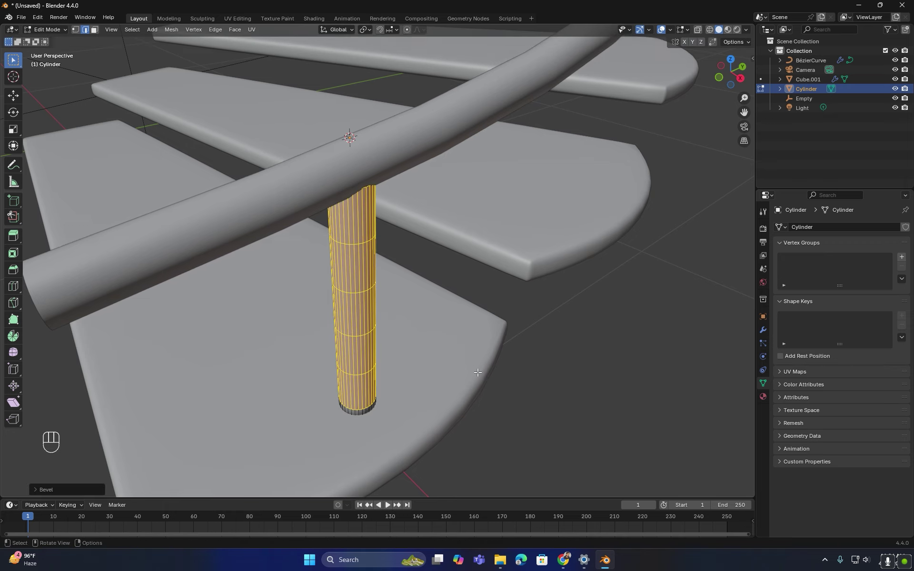
key(Tab)
middle_drag(369, 338, 325, 495)
Step: Adjust the post's outermost edge loops slightly along Z, including the one under the rail, and return to Object Mode
key(Tab)
alt+click(321, 332)
scroll(320, 332, up, 2)
key(g)
key(z)
click(326, 333)
scroll(325, 333, down, 2)
middle_drag(359, 235, 333, 258)
alt+click(331, 115)
key(g)
key(z)
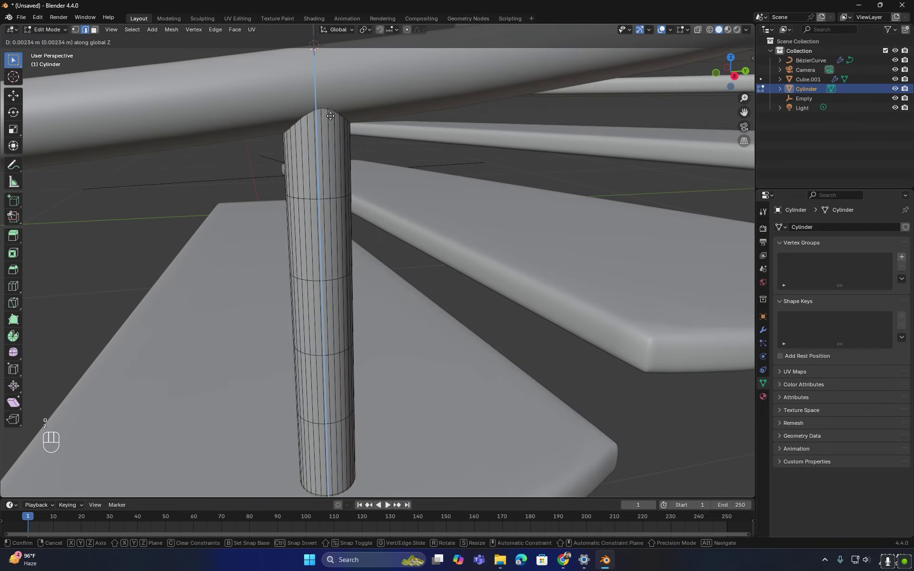
click(331, 116)
key(Tab)
middle_drag(356, 176, 398, 282)
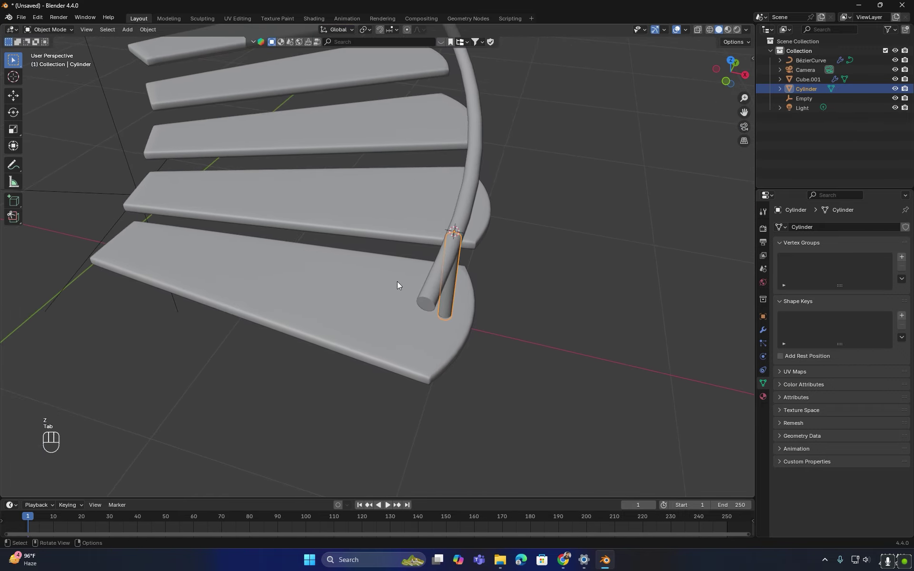
Step: Join the post into the arrayed steps object so that every step carries a post
click(398, 281)
scroll(439, 280, up, 5)
middle_drag(446, 315, 375, 179)
shift+middle_drag(395, 240, 385, 257)
middle_drag(441, 258, 433, 295)
click(413, 302)
shift+click(413, 302)
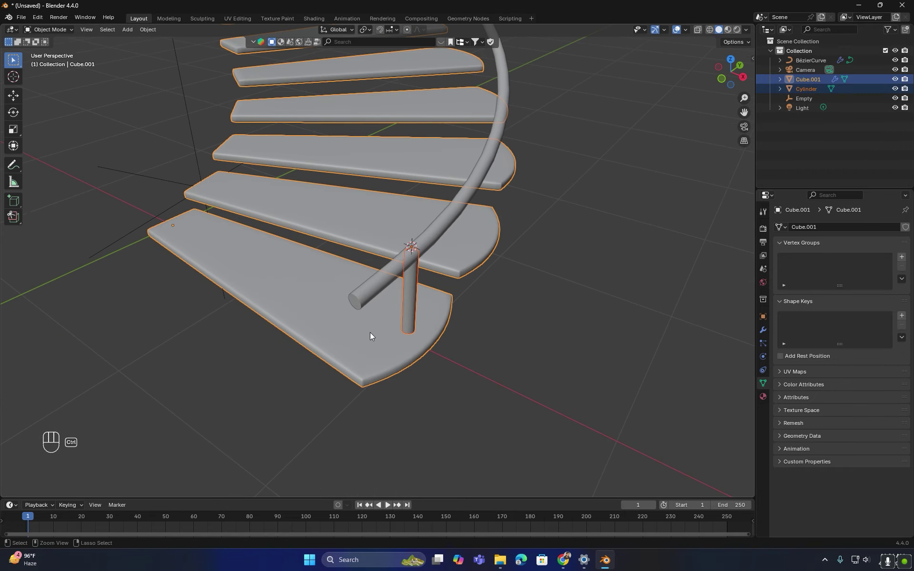
key(ctrl+j)
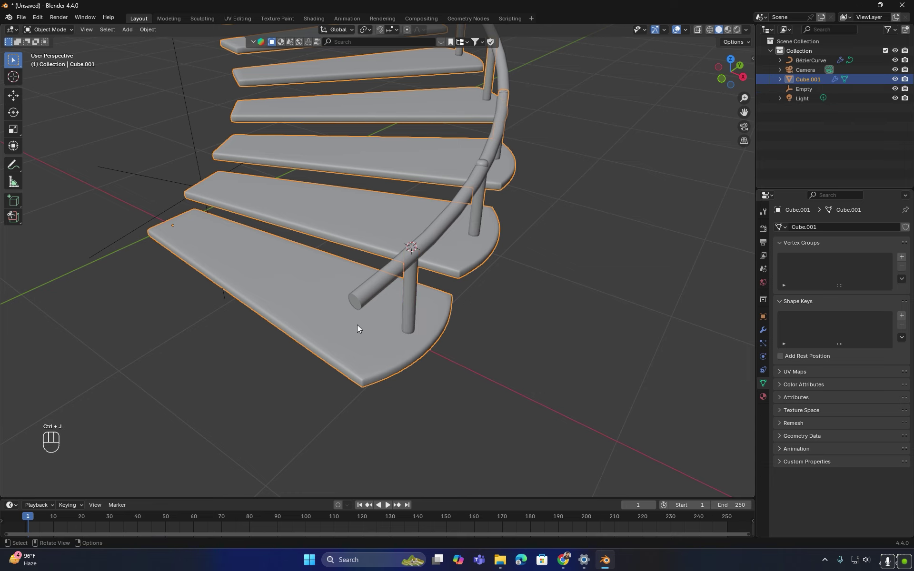
Step: Rotate the handrail curve's lower end point in right view to align the rail with the post tops
middle_drag(111, 396, 343, 280)
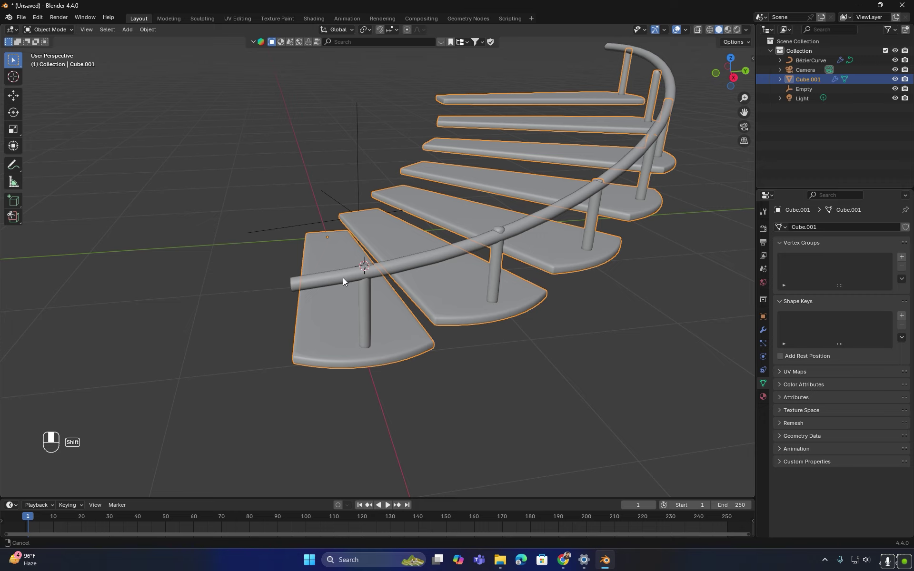
shift+middle_drag(342, 278, 447, 261)
click(451, 236)
alt+middle_drag(469, 321, 470, 308)
shift+middle_drag(523, 291, 309, 315)
scroll(427, 277, down, 1)
key(Tab)
drag(85, 276, 57, 312)
shift+middle_drag(112, 310, 160, 306)
key(r)
click(417, 267)
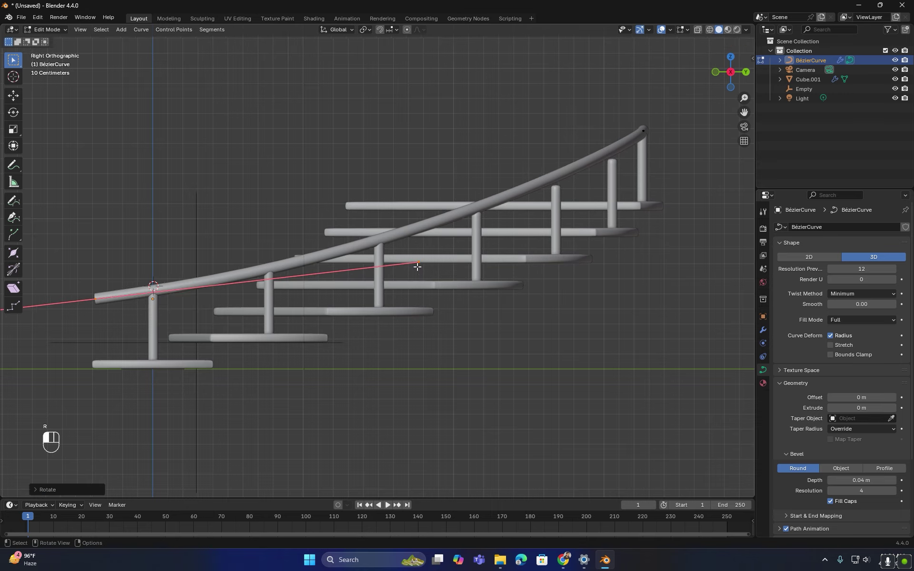
Step: Move the handrail's upper end point along Z and rotate its handles until the rail meets the upper posts
shift+middle_drag(679, 93, 511, 138)
click(476, 176)
key(g)
key(z)
click(499, 173)
middle_drag(529, 205, 424, 223)
key(r)
click(641, 208)
key(g)
key(z)
click(530, 215)
key(r)
click(666, 221)
Step: Fine-tune the rotation of the handrail's lower end point in right view and return to Object Mode
middle_drag(381, 272, 481, 282)
click(261, 273)
scroll(292, 263, up, 1)
key(r)
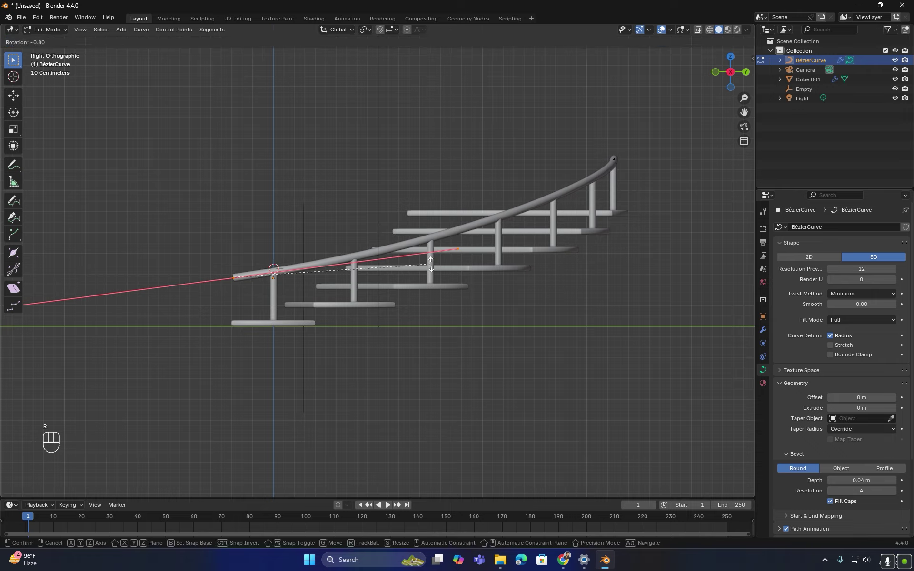
click(305, 267)
key(Tab)
middle_drag(304, 267, 384, 273)
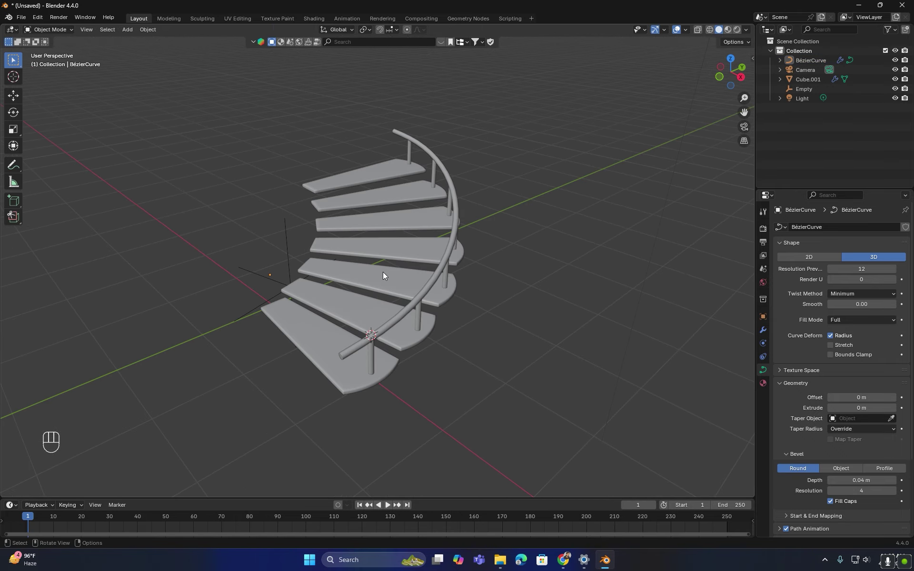
Step: Duplicate the first step's linked post geometry along X to the step's narrow inner end
scroll(381, 402, up, 5)
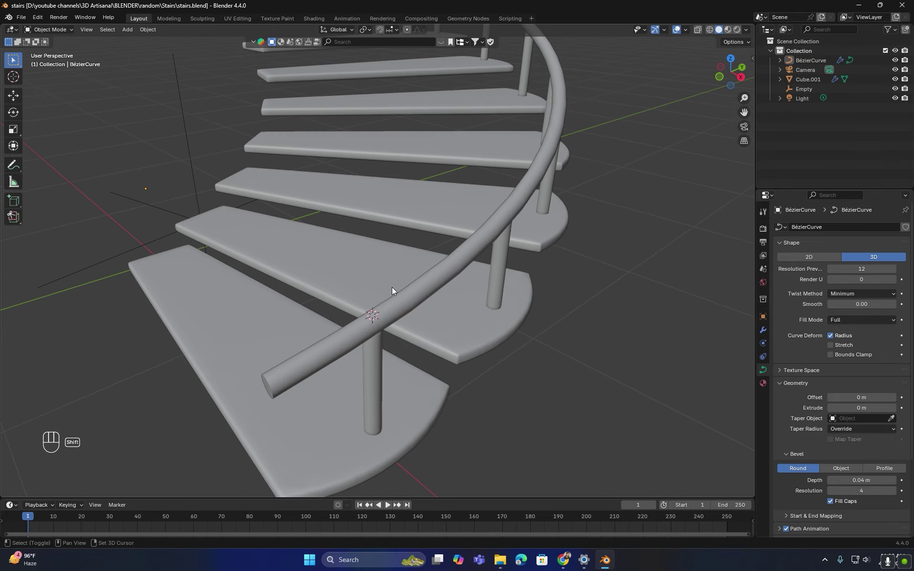
click(434, 329)
key(Tab)
click(440, 306)
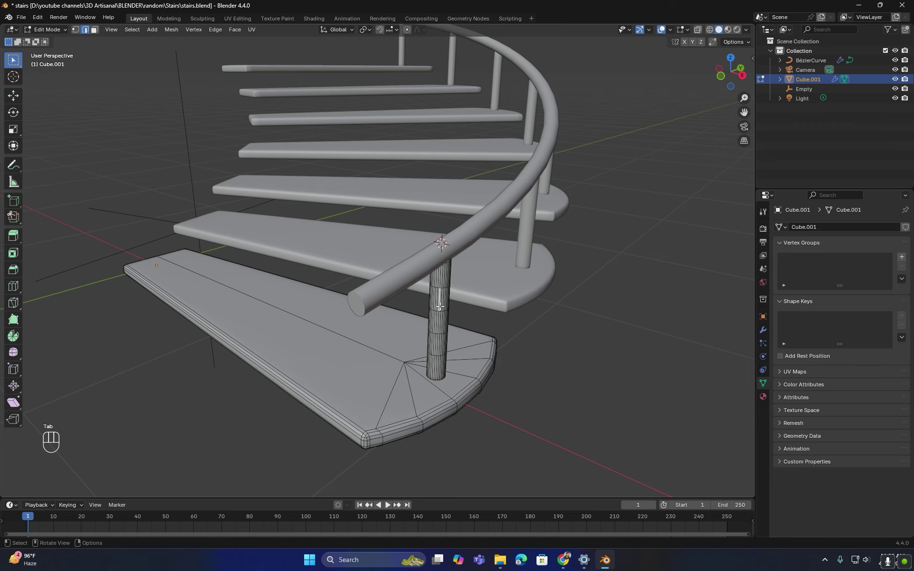
key(l)
scroll(440, 307, down, 3)
middle_drag(506, 324, 536, 331)
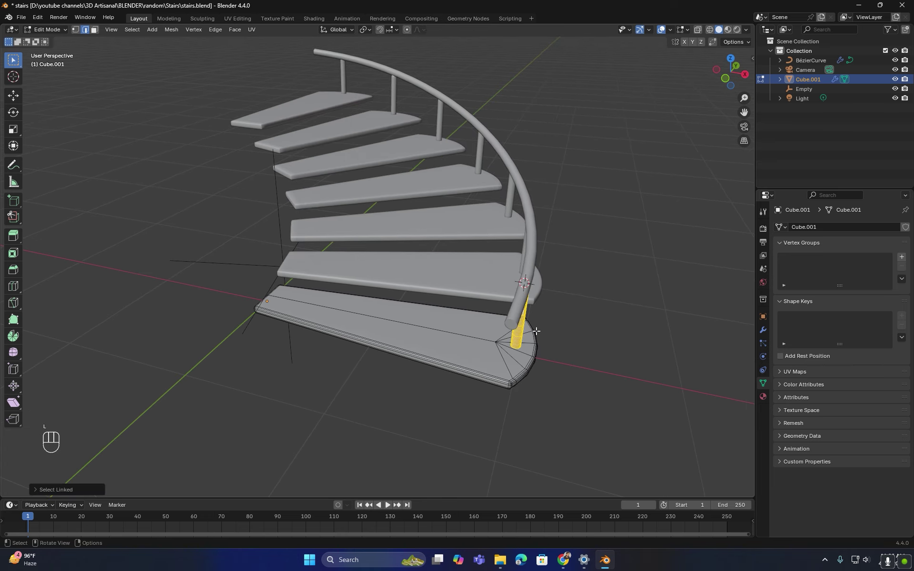
key(shift+d)
key(x)
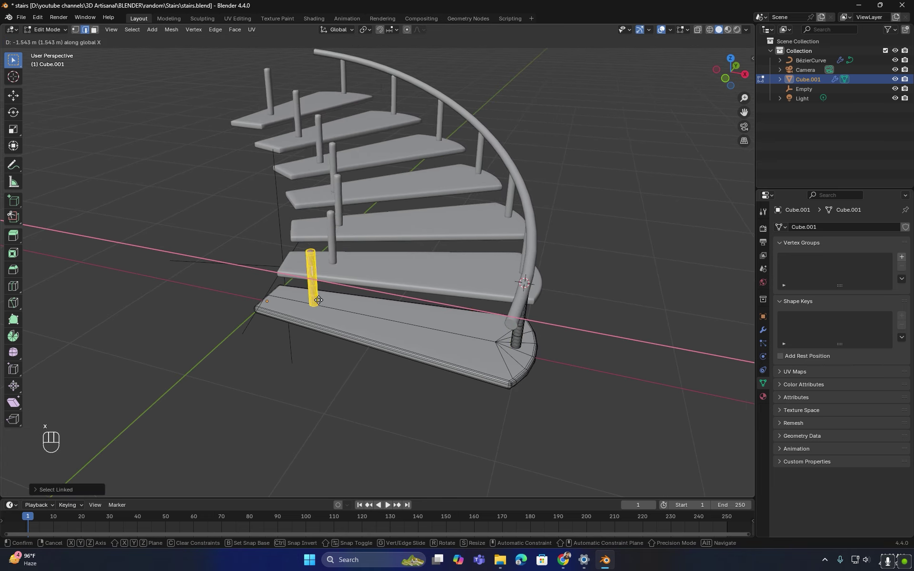
click(288, 298)
Step: Scale down the duplicated post and lower it along Z until its base rests on the first step
key(KP_7)
scroll(296, 305, up, 10)
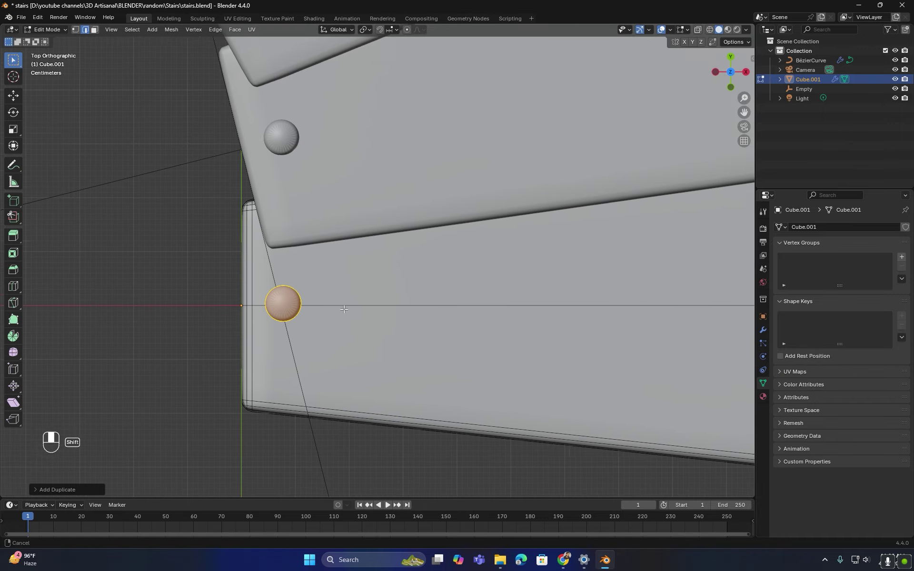
key(s)
click(298, 307)
middle_drag(297, 307, 388, 208)
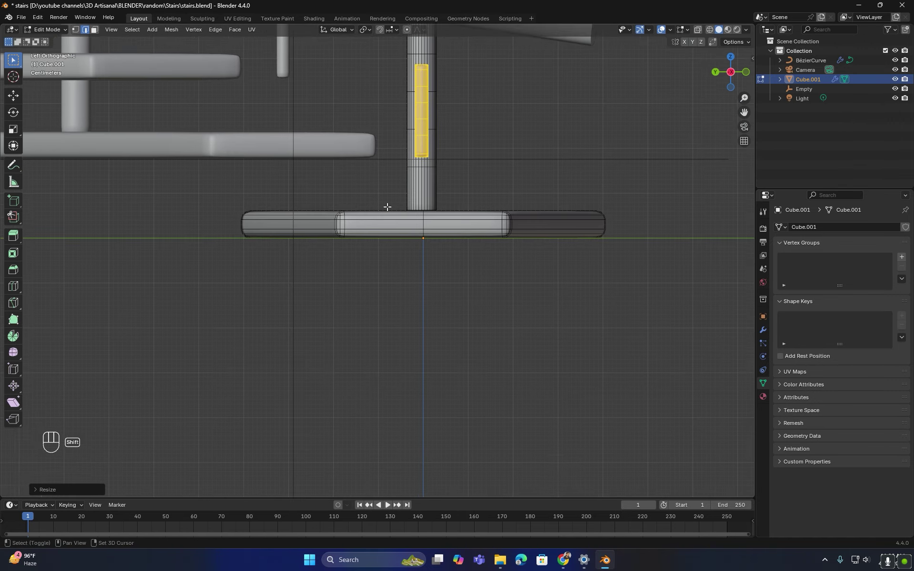
shift+middle_drag(428, 127, 413, 202)
key(g)
key(z)
click(419, 266)
Step: Move the thin post along Y beneath the second step, scale it along Z to bridge the gap, and leave Edit Mode
key(g)
key(y)
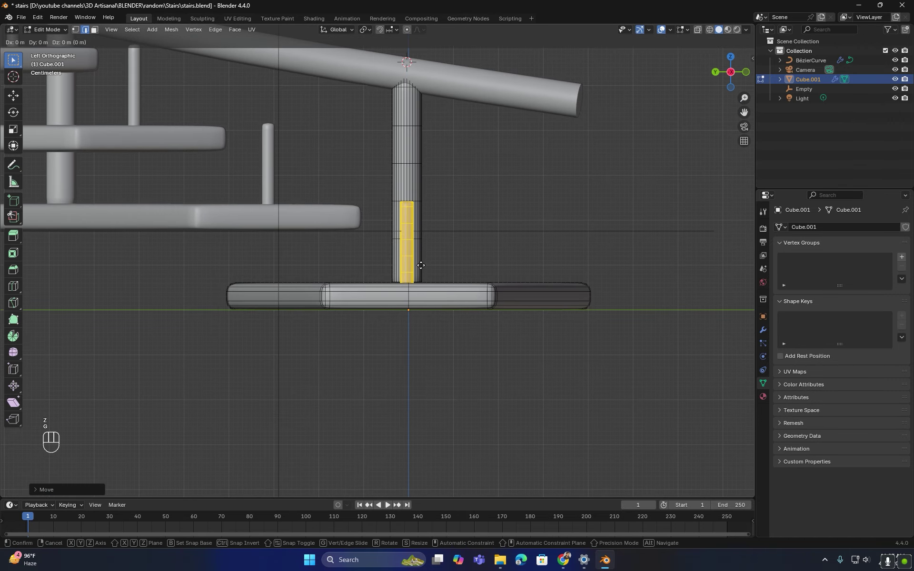
click(346, 270)
scroll(343, 264, up, 2)
key(s)
key(z)
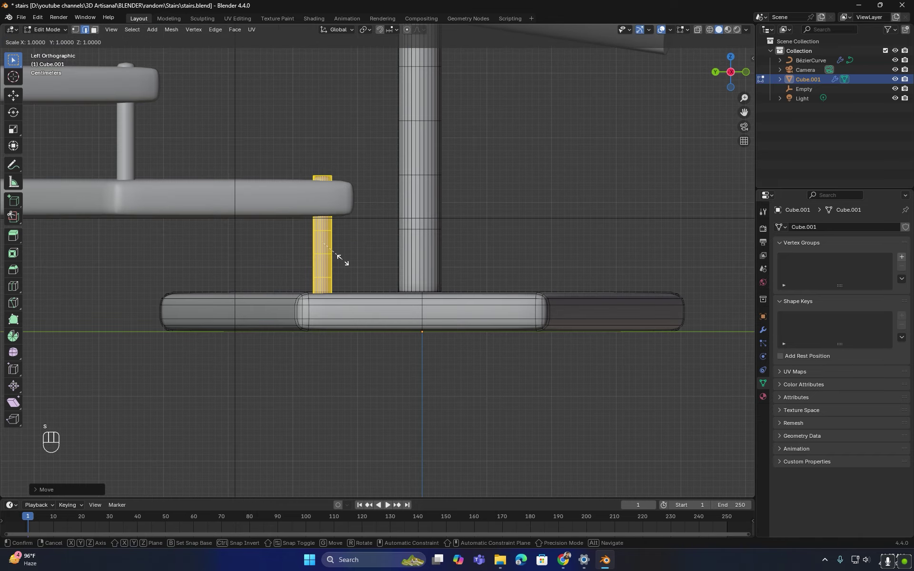
click(339, 261)
middle_drag(338, 261, 362, 300)
key(Tab)
click(318, 258)
scroll(316, 262, down, 2)
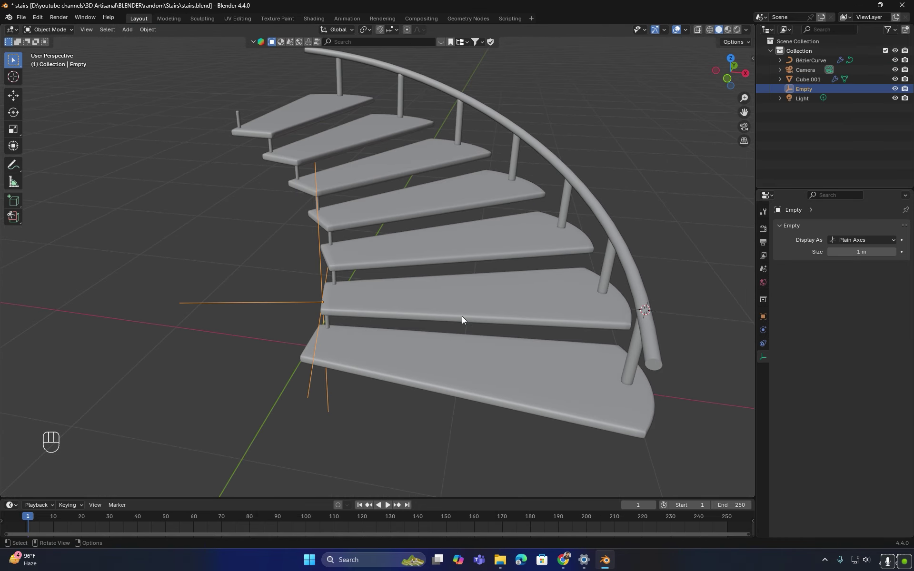
Step: Duplicate the tall outer post to the first step's inner end in top view and return to Object Mode
click(632, 357)
key(Tab)
scroll(598, 351, up, 2)
middle_drag(598, 351, 521, 343)
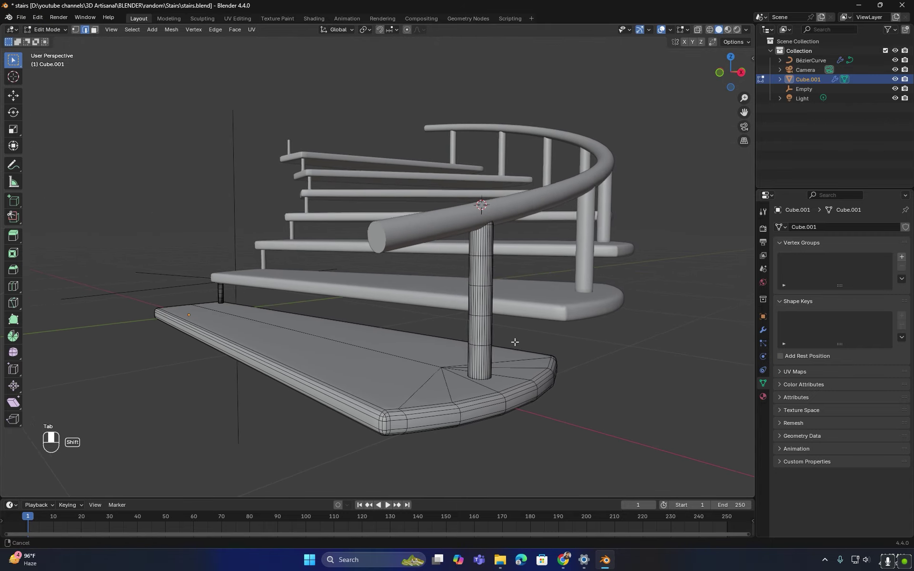
key(l)
middle_drag(459, 303, 495, 348)
scroll(496, 347, up, 1)
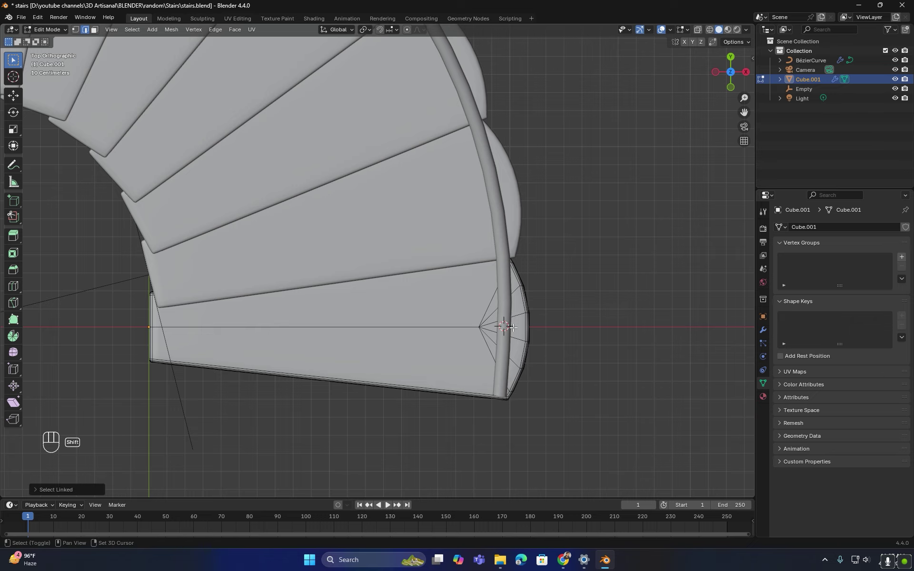
key(shift+d)
click(171, 330)
middle_drag(171, 330, 294, 270)
key(Tab)
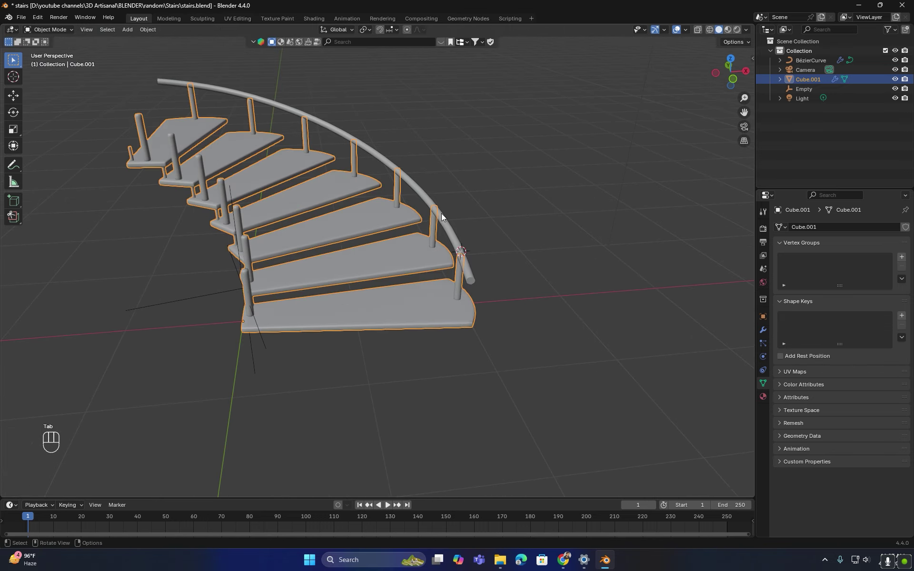
Step: Duplicate the handrail curve in top view about 1.9 m along negative X to the stair's inner edge
click(447, 229)
key(KP_7)
scroll(411, 287, down, 2)
shift+middle_drag(409, 283, 428, 346)
key(shift+d)
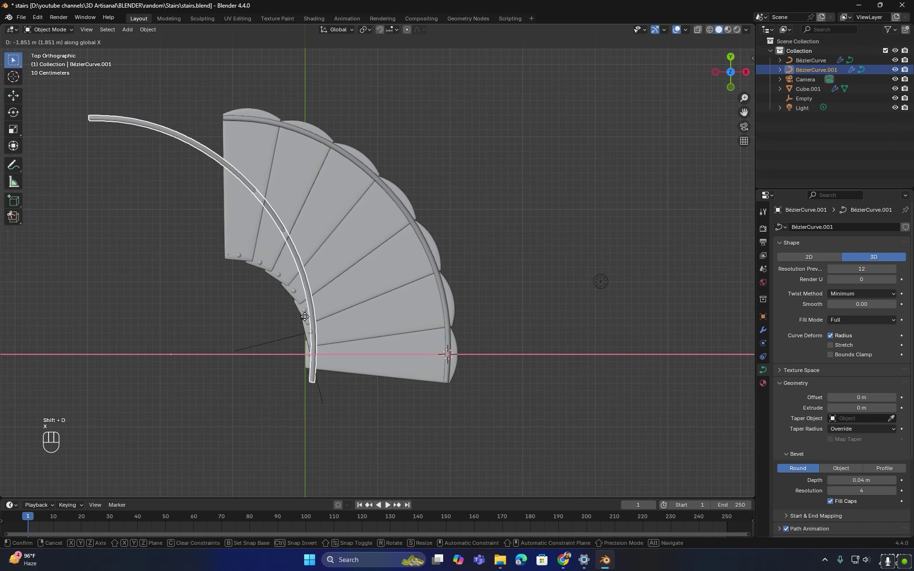
click(302, 320)
scroll(302, 320, up, 1)
shift+middle_drag(302, 320, 375, 362)
Step: Move the copied rail's upper end point to the top step's inner end and scale its handles down
key(Tab)
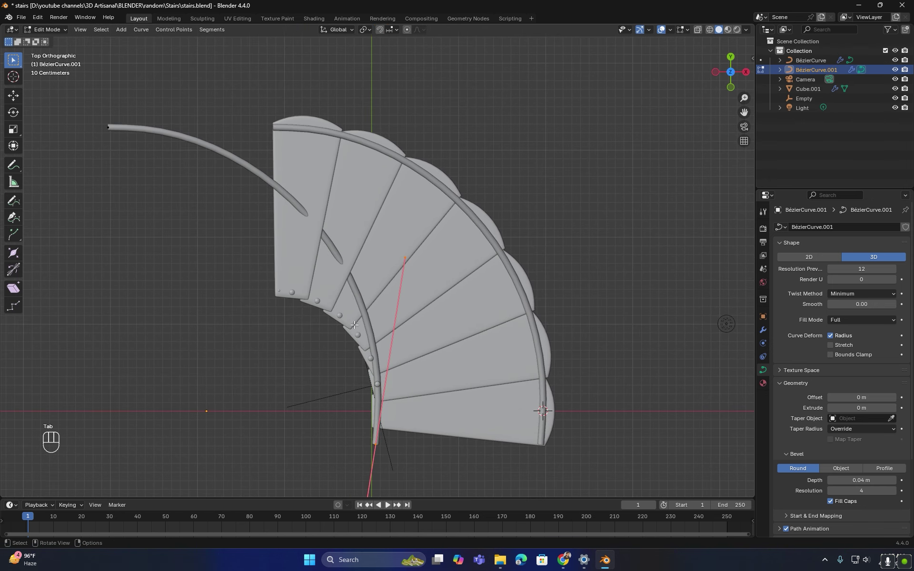
drag(165, 102, 71, 159)
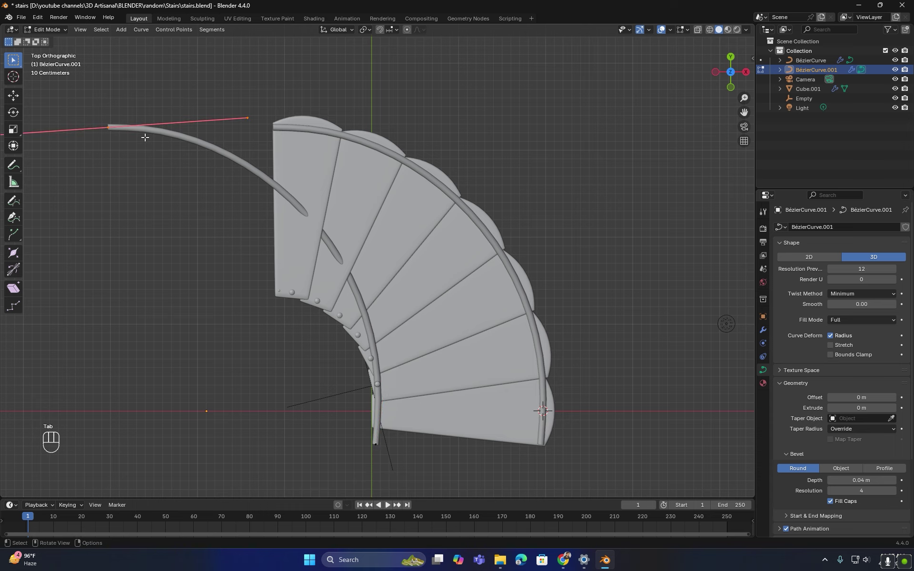
key(g)
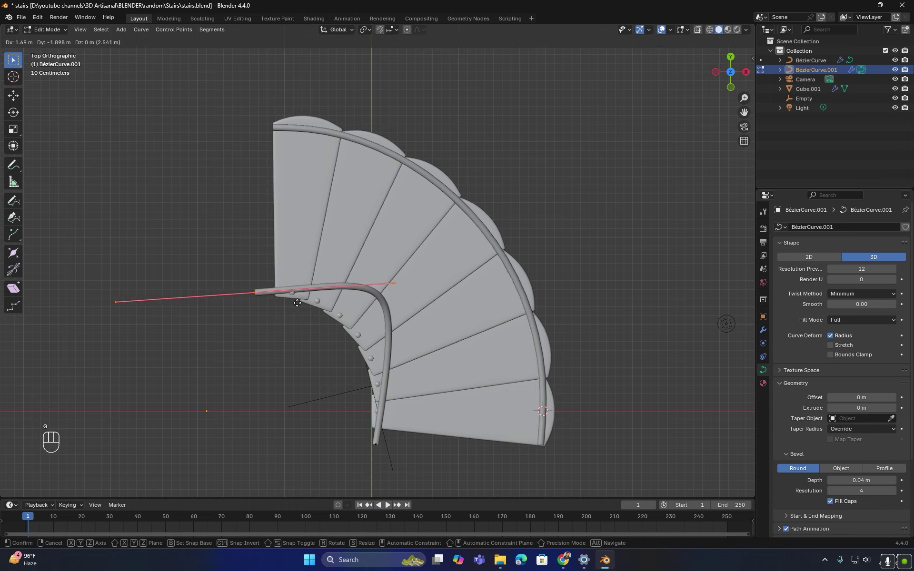
click(314, 303)
scroll(314, 302, up, 2)
key(s)
shift+middle_drag(314, 303, 265, 216)
click(268, 270)
Step: Scale and rotate the inner rail's lower end-point handles in top view to follow the inner posts
drag(324, 465, 434, 259)
key(s)
click(407, 315)
shift+middle_drag(346, 449, 351, 409)
key(r)
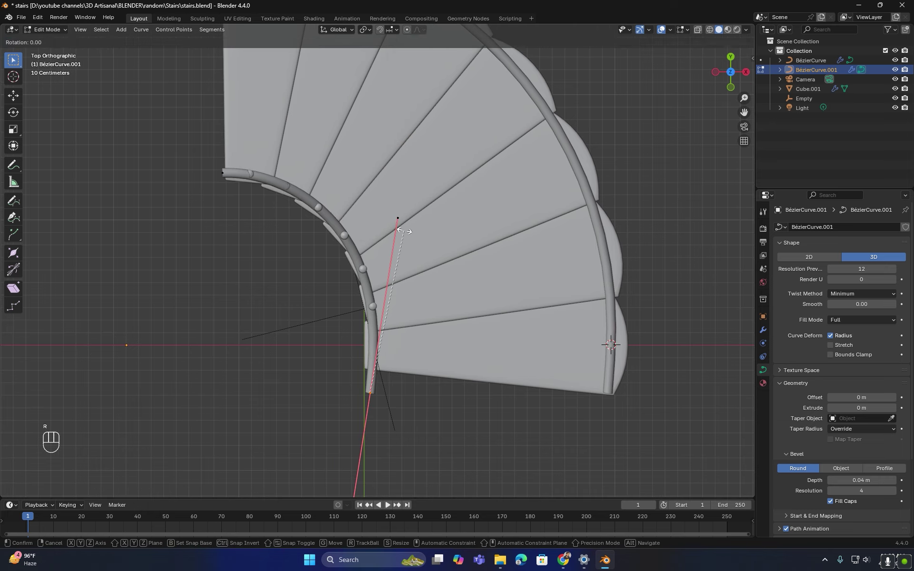
click(408, 231)
key(s)
click(407, 242)
key(r)
click(408, 244)
Step: Scale and rotate the inner rail's upper end-point handles in top view to refine its curvature
click(222, 173)
key(s)
click(278, 166)
key(r)
Step: Rotate the inner rail's end-point handles in side view to match the slope of the inner post tops
middle_drag(355, 299, 514, 285)
click(514, 327)
scroll(515, 327, up, 1)
shift+middle_drag(577, 329, 202, 186)
key(r)
click(505, 302)
scroll(153, 133, down, 1)
click(192, 126)
key(r)
click(255, 229)
key(Tab)
key(Tab)
scroll(255, 229, down, 1)
scroll(202, 186, up, 4)
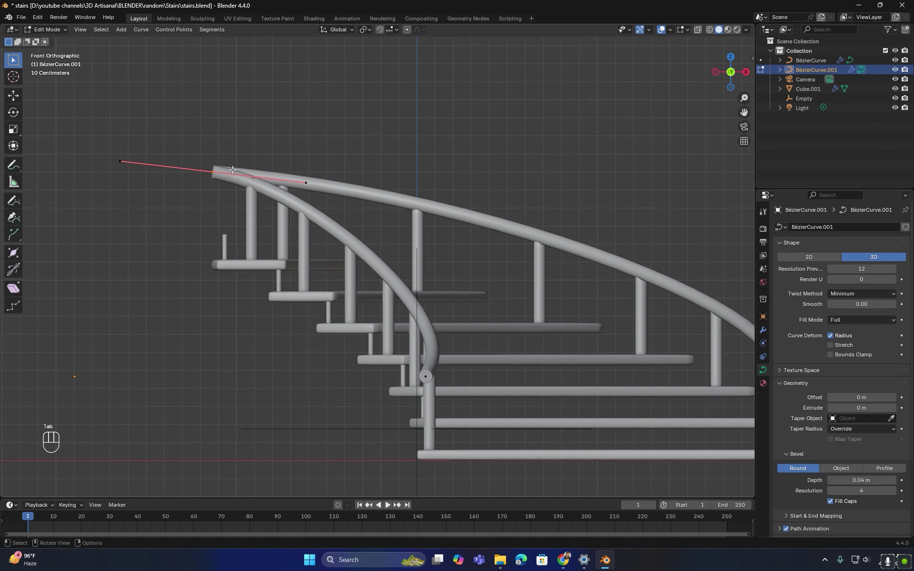
Step: Rotate the inner rail's upper end-point handles in front view and adjust the point's height along Z
key(r)
click(299, 176)
key(g)
key(z)
click(245, 163)
middle_drag(244, 164, 362, 391)
Step: Rescale and rotate the inner rail's lower end-point handles in top view to follow the steps' inner ends
click(470, 385)
scroll(469, 386, up, 1)
key(s)
click(470, 337)
key(r)
click(471, 335)
key(r)
click(464, 289)
key(s)
click(460, 275)
Step: Scale and rotate the inner rail's upper end-point handles in top view and reposition the point over the top step
click(179, 132)
key(s)
click(271, 139)
key(r)
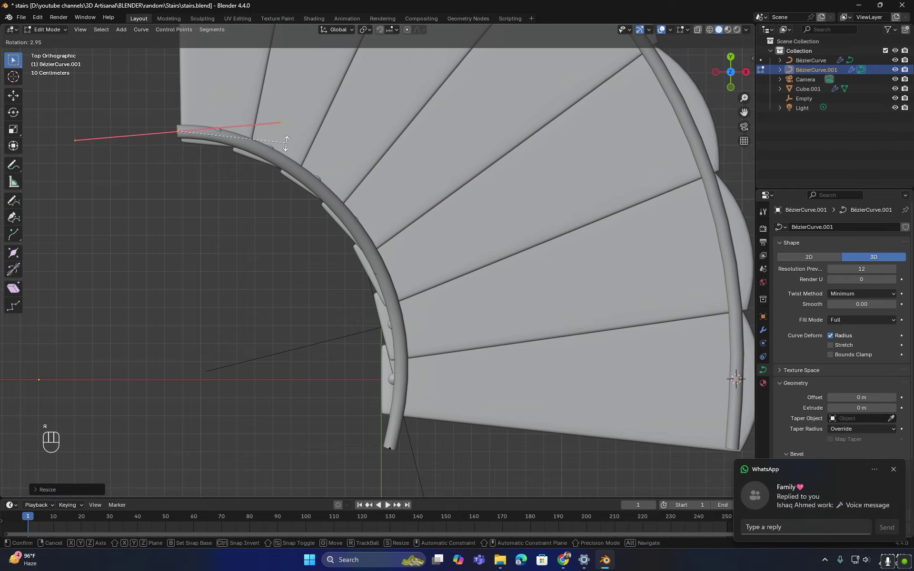
click(279, 138)
key(g)
click(262, 142)
shift+middle_drag(261, 142, 242, 79)
Step: Shift the inner rail's lower end point slightly in top view and rotate its handles to fit the post tops
click(371, 385)
key(g)
click(364, 381)
middle_drag(364, 381, 439, 280)
key(r)
key(Escape)
key(r)
click(570, 277)
Step: Rotate the inner rail's upper end-point handles to match the posts' slope and finish editing the curve
middle_drag(570, 277, 435, 314)
click(285, 186)
alt+middle_drag(286, 186, 419, 248)
key(r)
click(362, 209)
key(r)
click(419, 244)
scroll(419, 245, down, 6)
key(Tab)
Step: Deselect the rail and show the staircase in Material Preview shading
click(504, 383)
middle_drag(505, 383, 427, 280)
shift+middle_drag(426, 280, 430, 200)
click(728, 29)
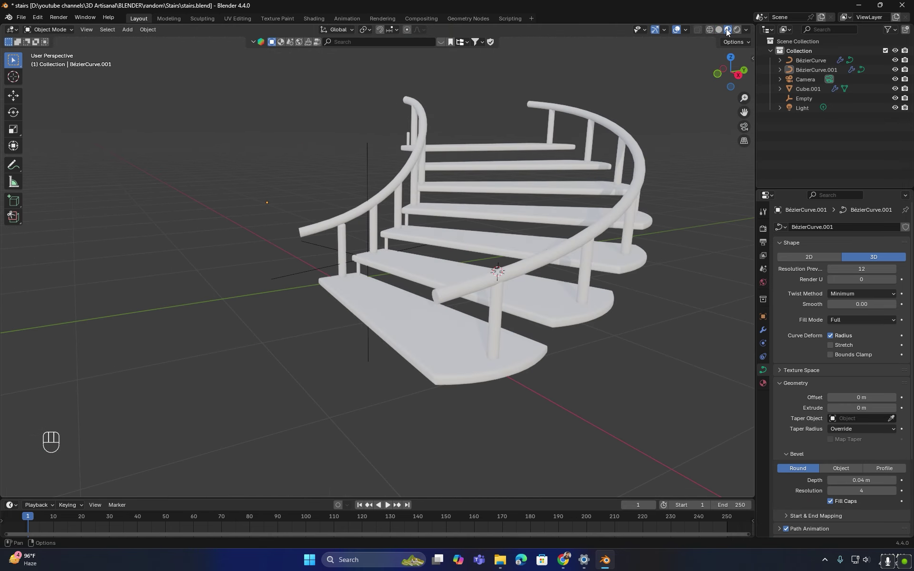
scroll(353, 268, up, 2)
mouse_move(353, 268)
middle_down()
mouse_move(427, 253)
mouse_move(436, 260)
middle_up()
Step: Select the bottom tread's linked geometry, add a material slot and give the tread a new material named MARBLE
click(434, 272)
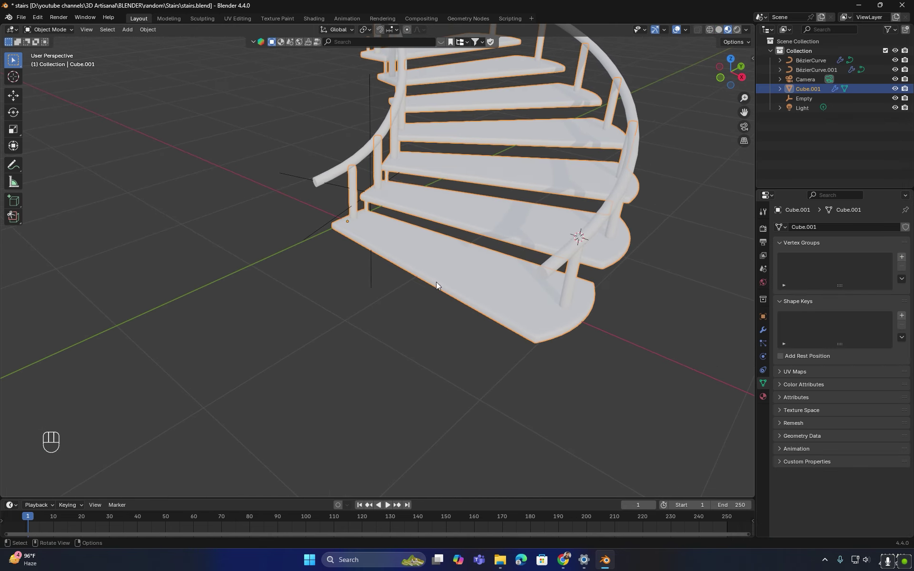
key(Tab)
scroll(434, 347, up, 2)
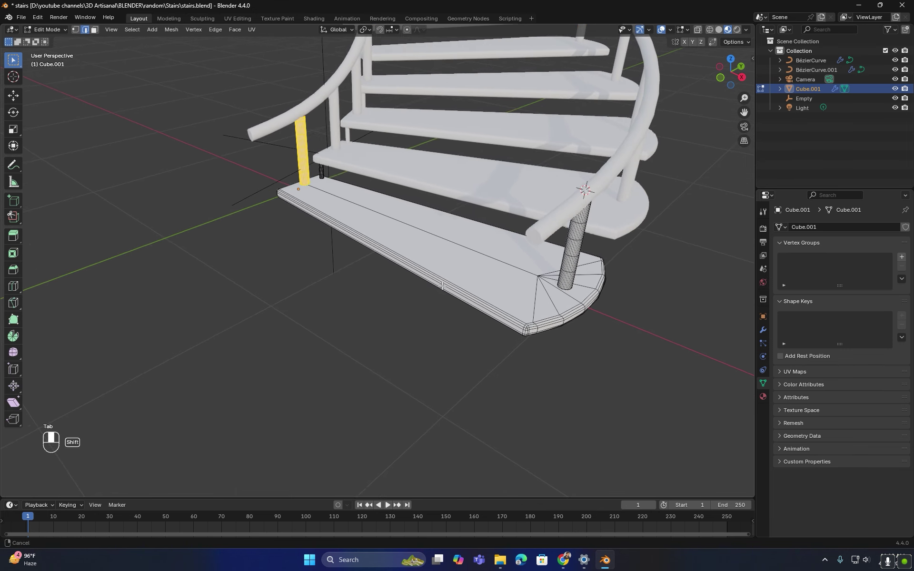
click(412, 324)
key(l)
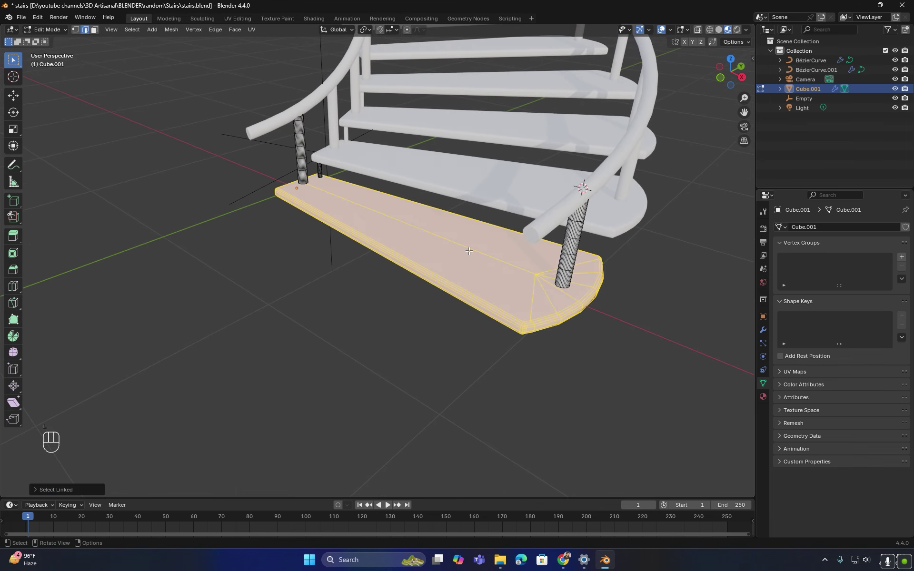
click(763, 397)
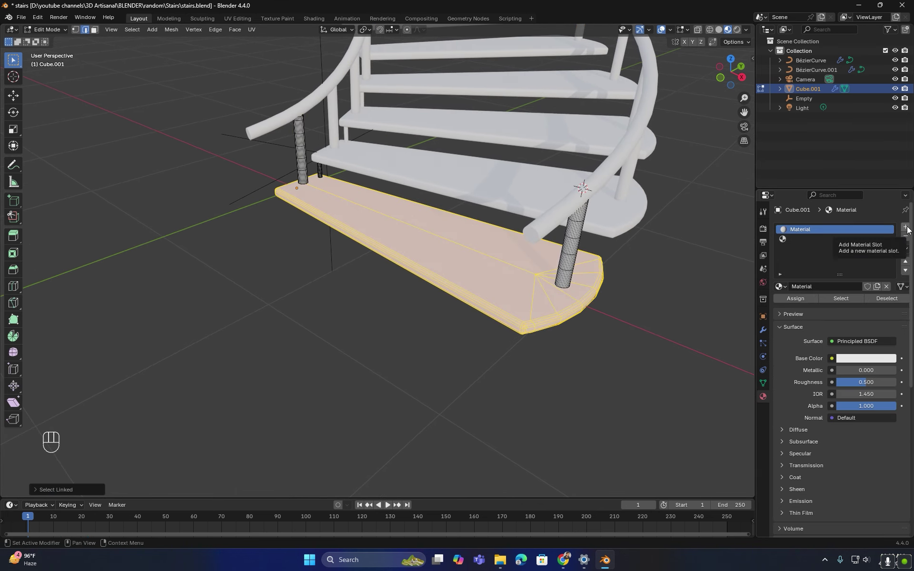
click(906, 228)
click(807, 239)
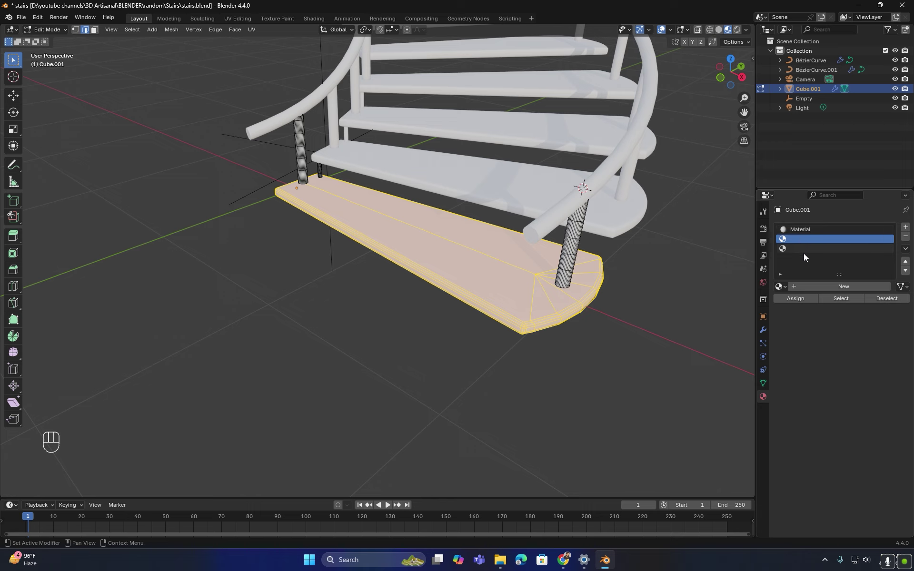
click(839, 286)
click(839, 286)
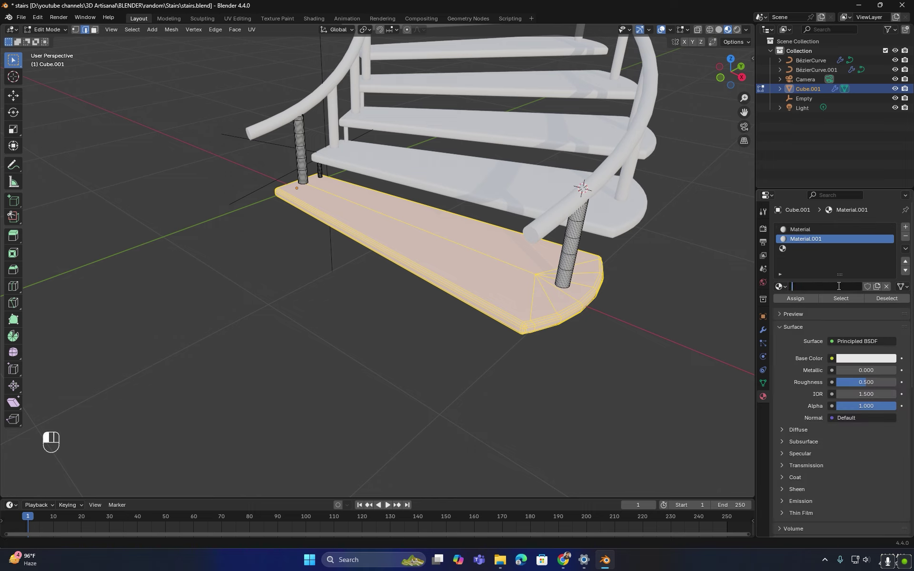
key(Return)
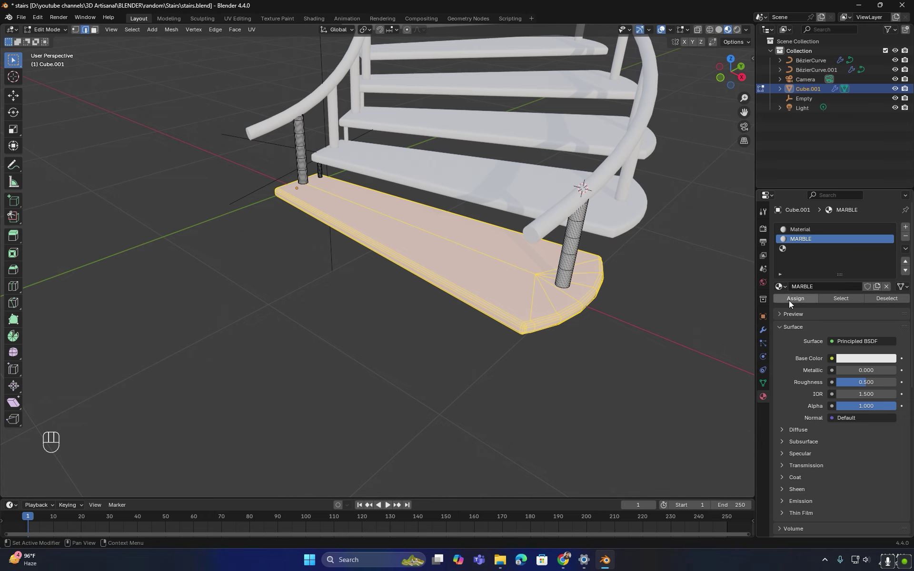
Step: Enlarge the timeline area and turn it into a Shader Editor framing the MARBLE material's nodes
drag(445, 499, 440, 367)
click(10, 372)
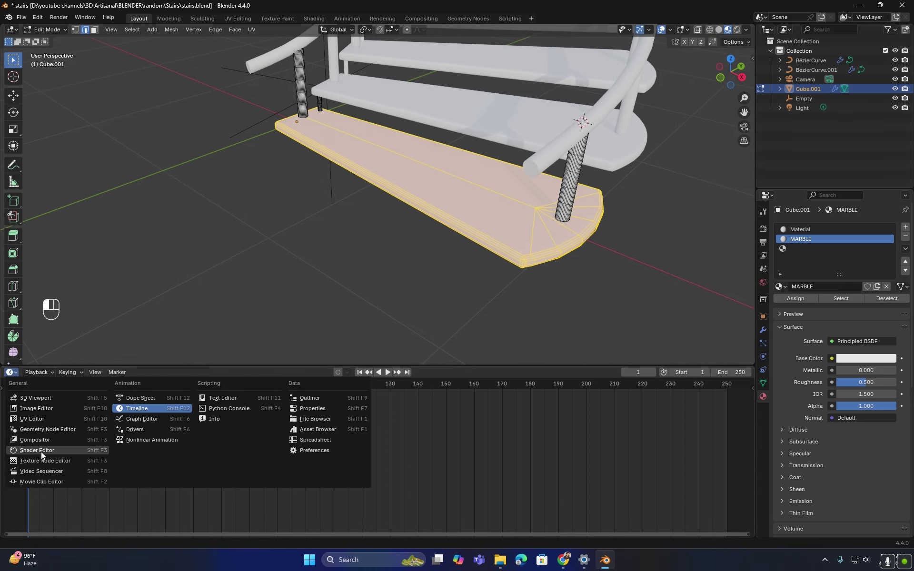
click(41, 452)
scroll(381, 440, up, 7)
middle_drag(388, 402, 389, 474)
drag(483, 367, 469, 316)
middle_drag(438, 418, 462, 378)
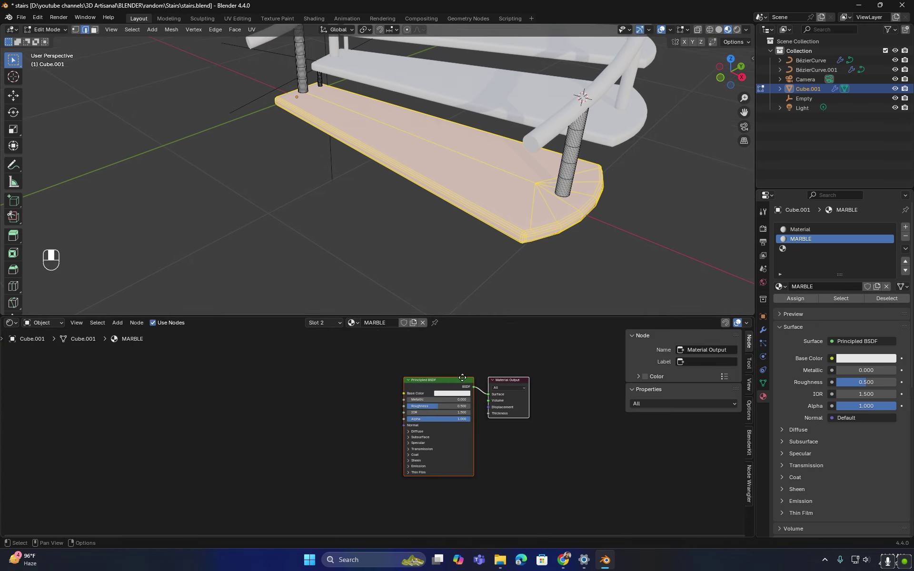
scroll(458, 369, up, 1)
Step: Start Principled Texture Setup for MARBLE's Principled BSDF and open the white-marble-bl folder using its path copied from File Explorer
click(455, 367)
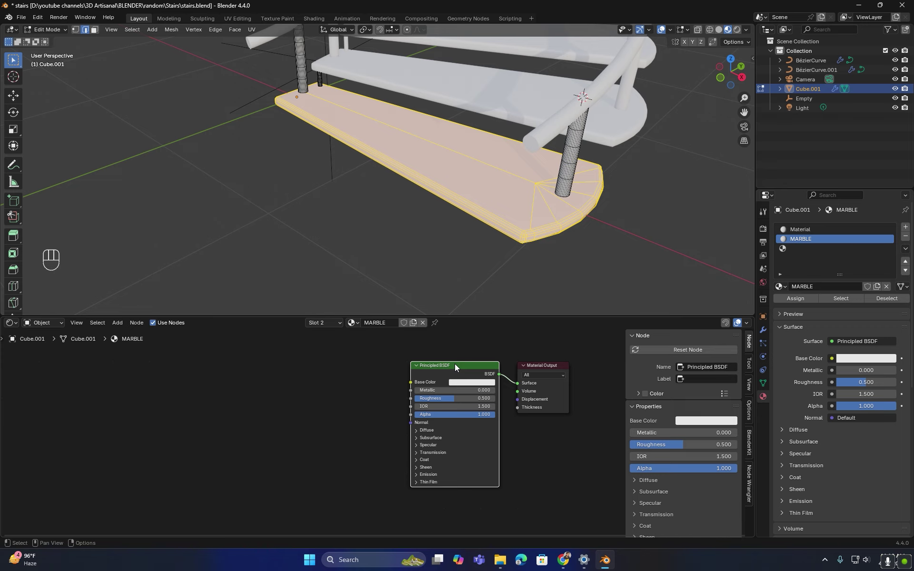
key(ctrl+shift+t)
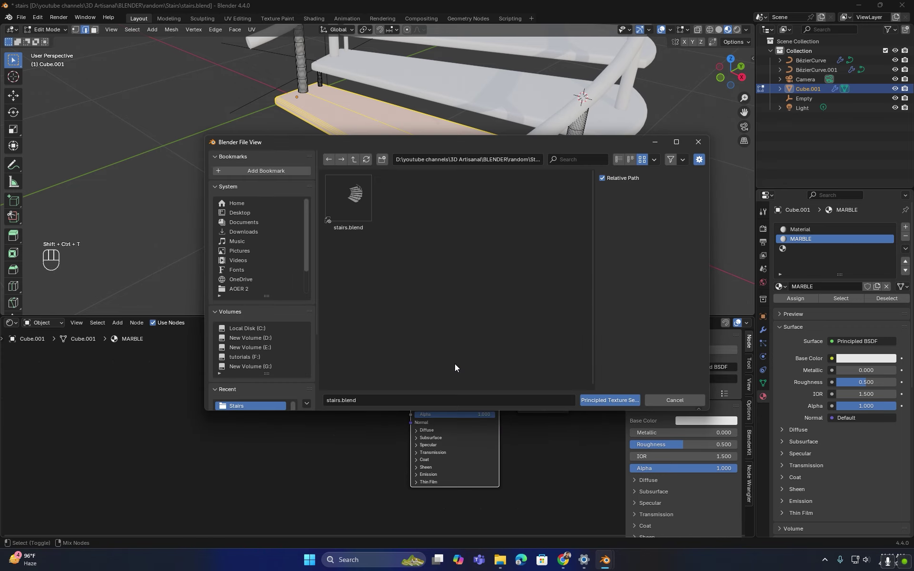
mouse_move(500, 559)
click(447, 502)
click(492, 27)
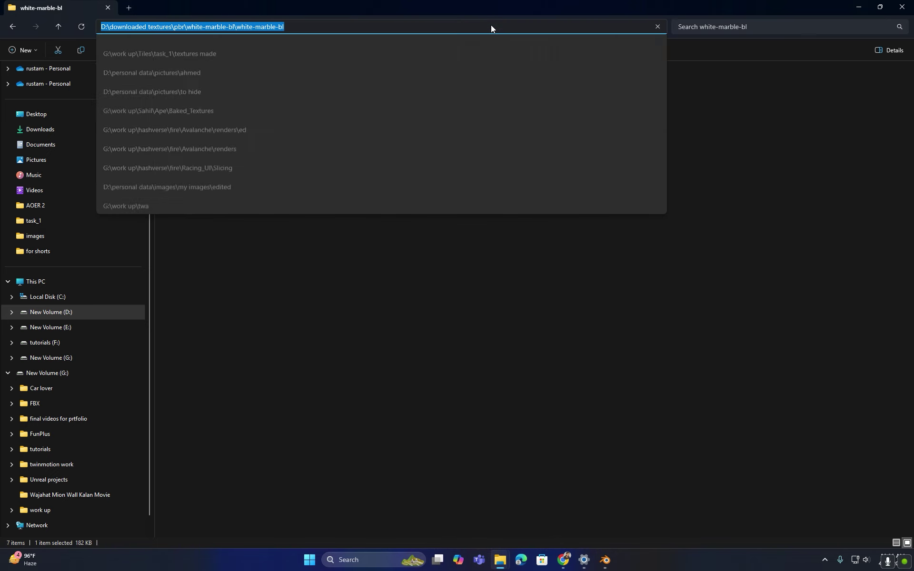
mouse_move(606, 560)
click(649, 514)
click(520, 159)
key(ctrl+v)
key(Return)
Step: Load the white-marble albedo, metallic, normal and roughness maps into the MARBLE material
click(430, 206)
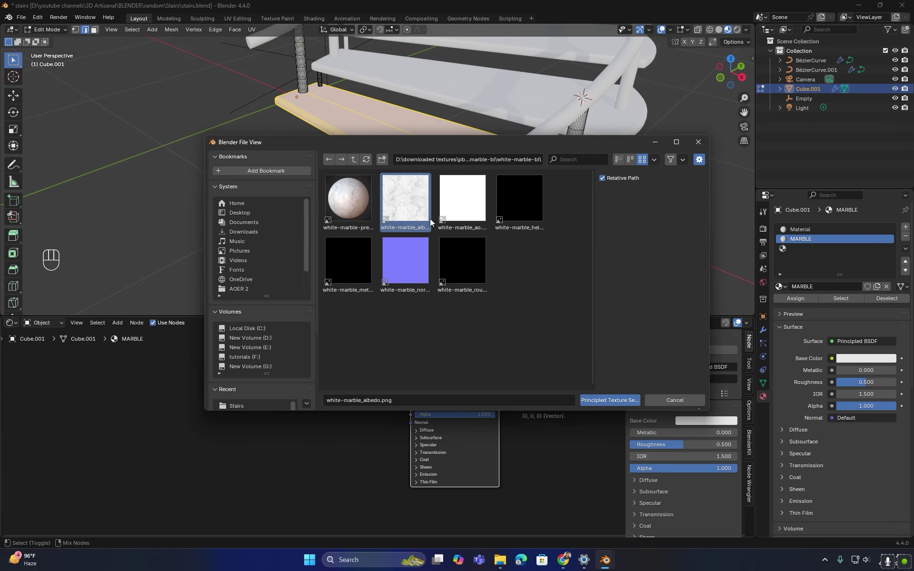
ctrl+click(462, 270)
ctrl+click(387, 265)
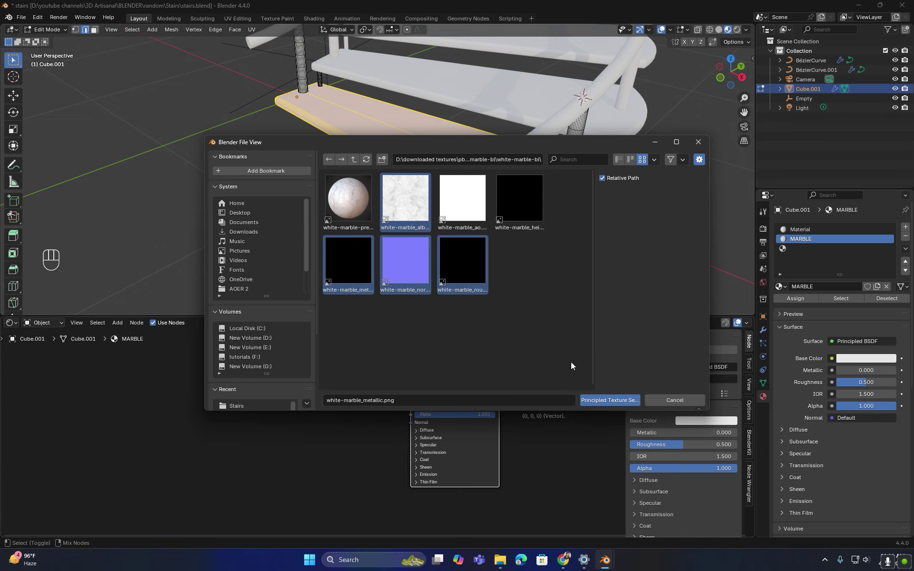
click(604, 399)
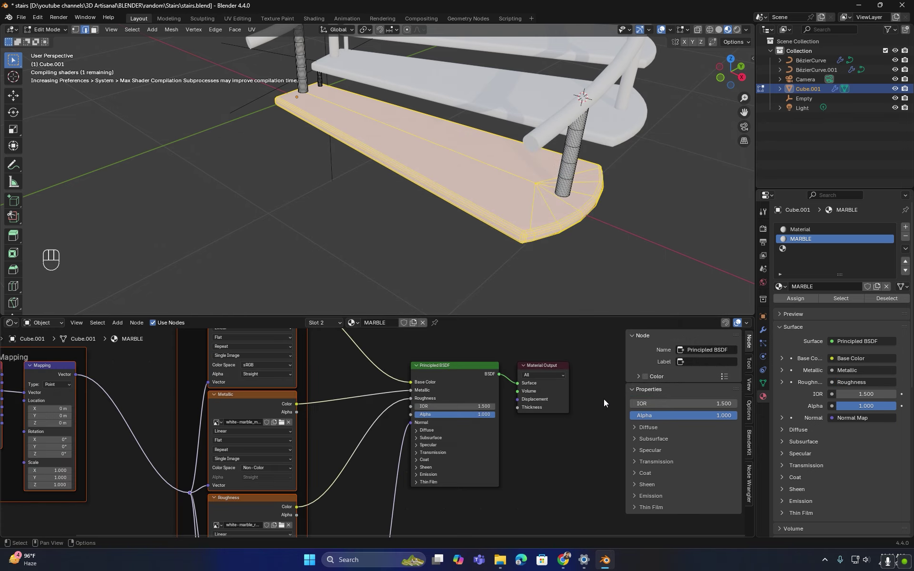
Step: Examine the generated MARBLE texture nodes and the marble surface on the treads, leaving mesh editing
drag(471, 315, 469, 163)
scroll(378, 362, down, 3)
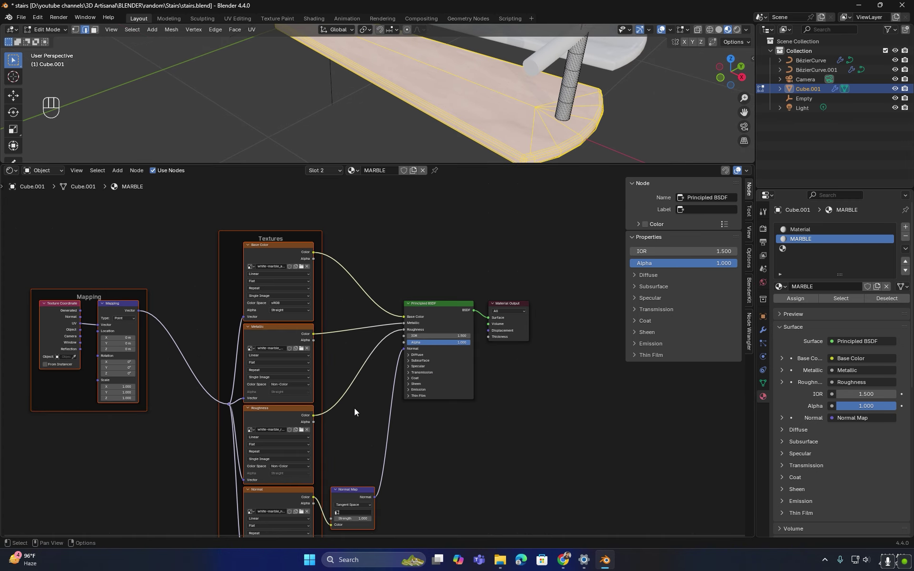
middle_drag(354, 405, 419, 421)
drag(451, 164, 438, 264)
middle_drag(422, 191, 381, 119)
scroll(421, 186, up, 4)
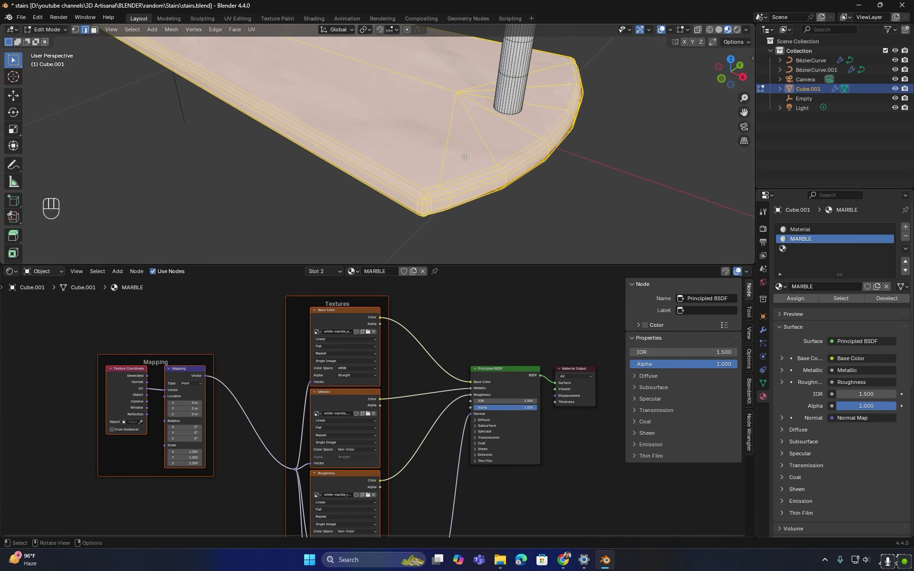
scroll(496, 181, down, 3)
key(Tab)
click(521, 190)
Step: Rename the stair object's first material to METAL
shift+middle_drag(440, 119, 580, 210)
click(803, 229)
double_click(832, 286)
text(METAL)
key(Return)
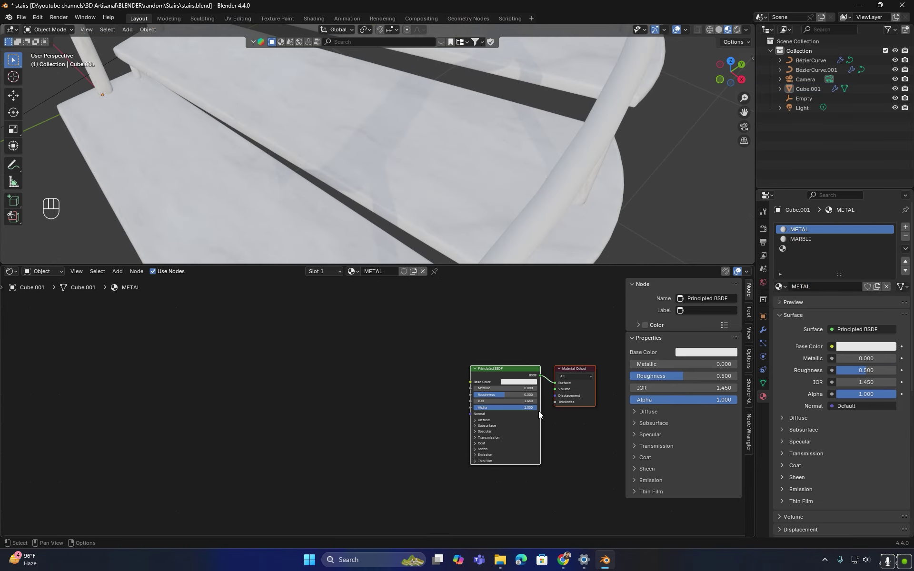
Step: Set the METAL material's metallic value to 1.000 and its roughness to 0.250
middle_drag(464, 419, 405, 415)
scroll(405, 415, up, 6)
drag(484, 382, 520, 371)
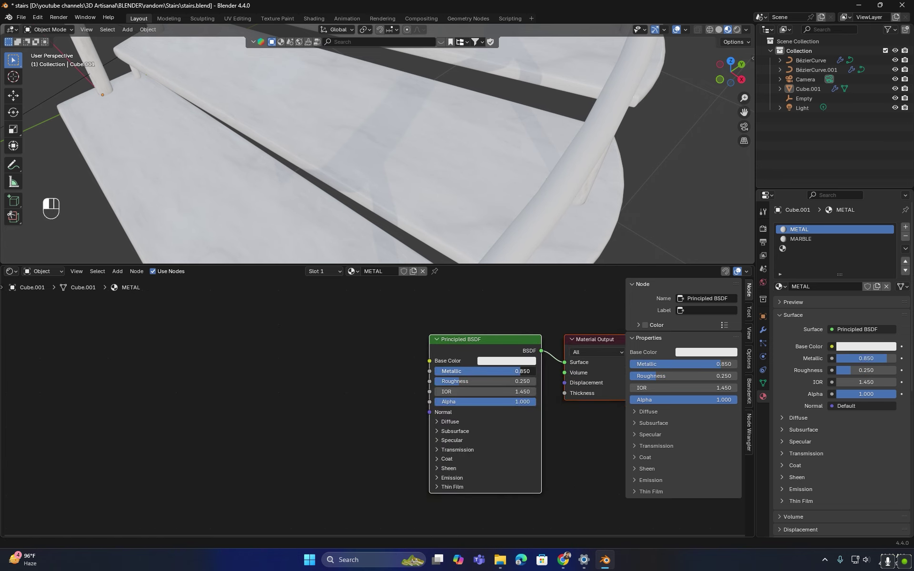
Step: Select the outer and inner handrails, with the inner one active, and apply the METAL material
click(539, 229)
scroll(543, 227, down, 3)
shift+middle_drag(214, 72, 265, 144)
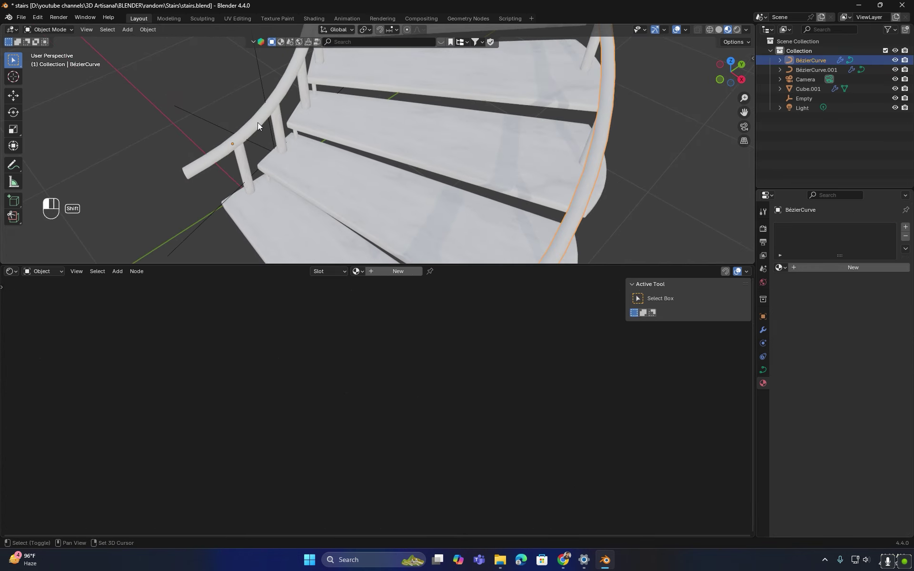
shift+click(258, 122)
middle_drag(443, 253, 429, 172)
click(781, 268)
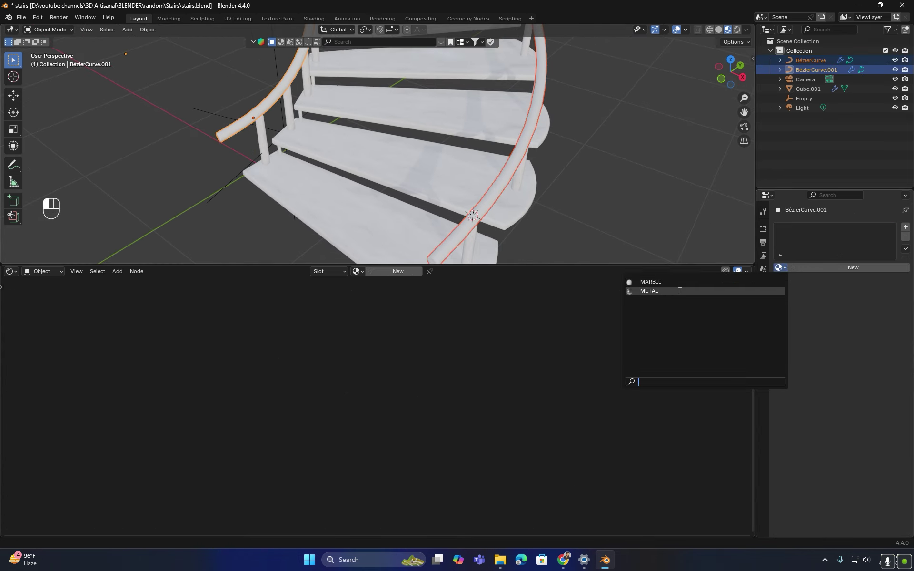
click(680, 292)
Step: Apply the METAL material to the outer handrail
middle_drag(330, 173, 523, 158)
click(523, 158)
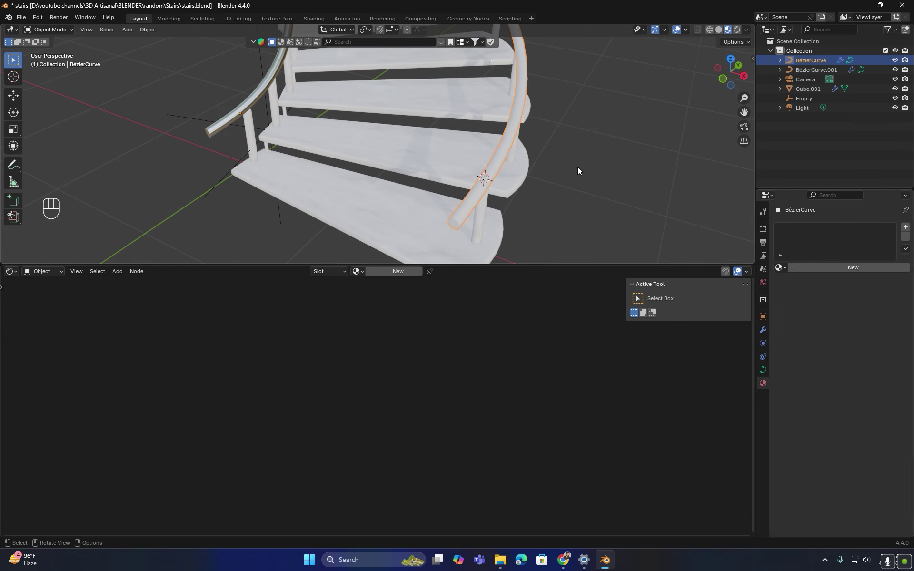
click(782, 267)
click(648, 291)
Step: Check the Subdivision modifier settings of the outer and inner handrails
click(444, 196)
middle_drag(443, 195, 438, 224)
click(494, 159)
click(763, 330)
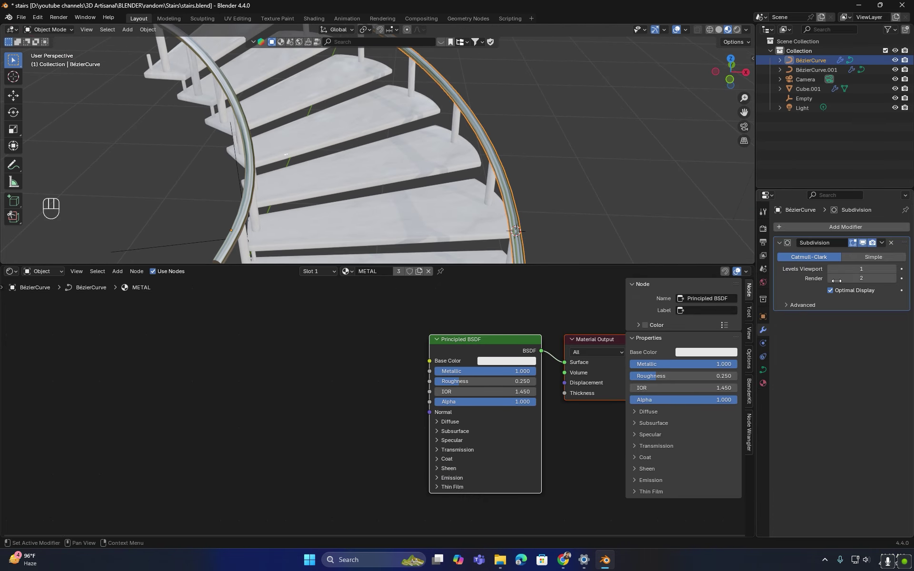
click(250, 192)
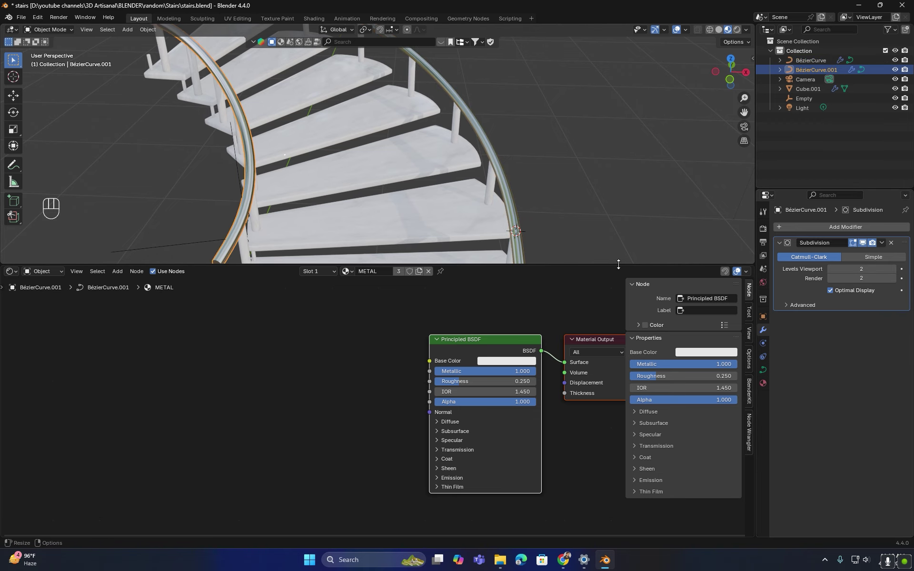
Step: Assign the METAL material to the bottom step's two railing posts and its small support post in the stair mesh
drag(632, 263, 572, 387)
shift+middle_drag(572, 386, 541, 228)
click(541, 188)
key(Tab)
scroll(492, 199, up, 5)
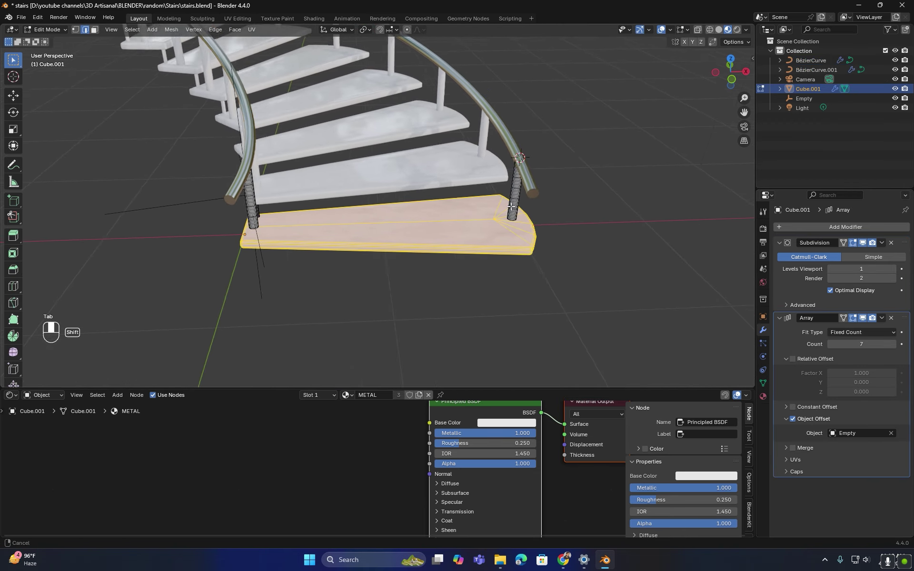
shift+middle_drag(492, 199, 465, 260)
middle_drag(464, 259, 471, 260)
click(561, 236)
key(l)
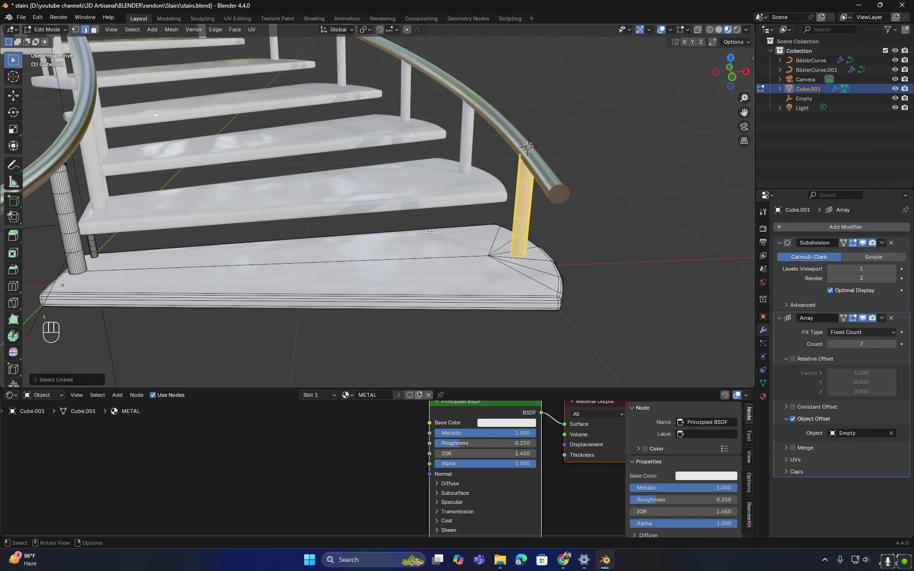
key(l)
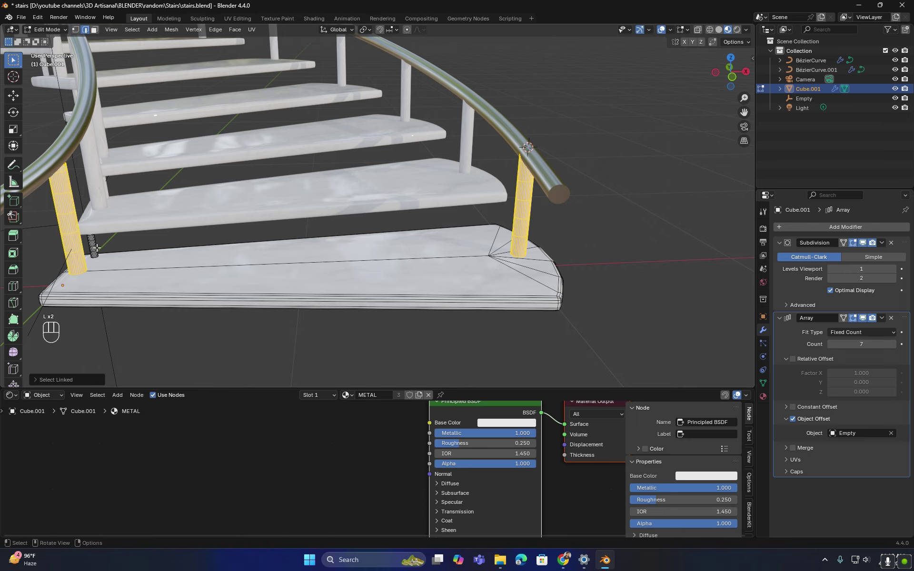
click(763, 397)
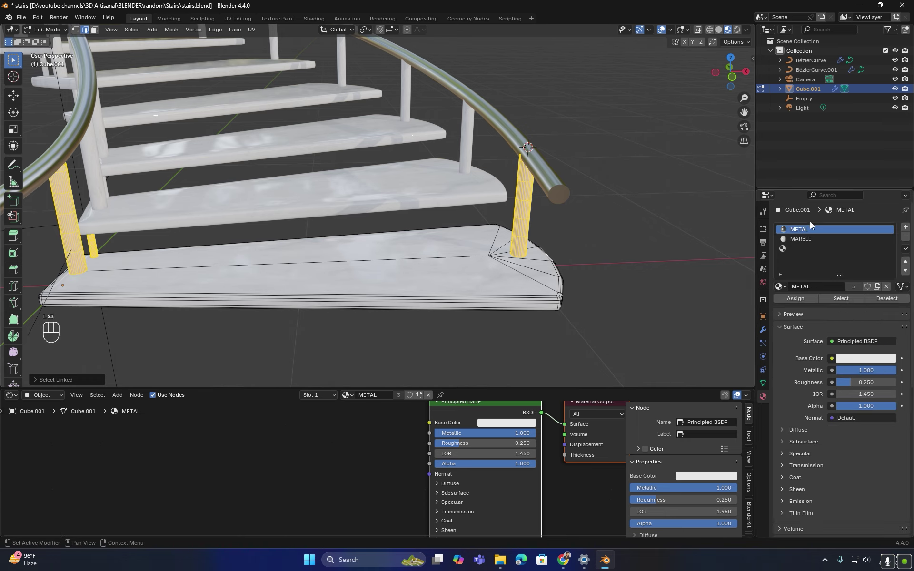
click(801, 298)
key(Tab)
Step: Examine the metal posts and marble treads up close on the staircase
middle_drag(592, 245, 378, 175)
scroll(386, 282, down, 4)
scroll(400, 274, up, 3)
scroll(405, 201, up, 4)
scroll(405, 201, down, 1)
click(377, 185)
scroll(377, 185, up, 1)
scroll(377, 185, down, 1)
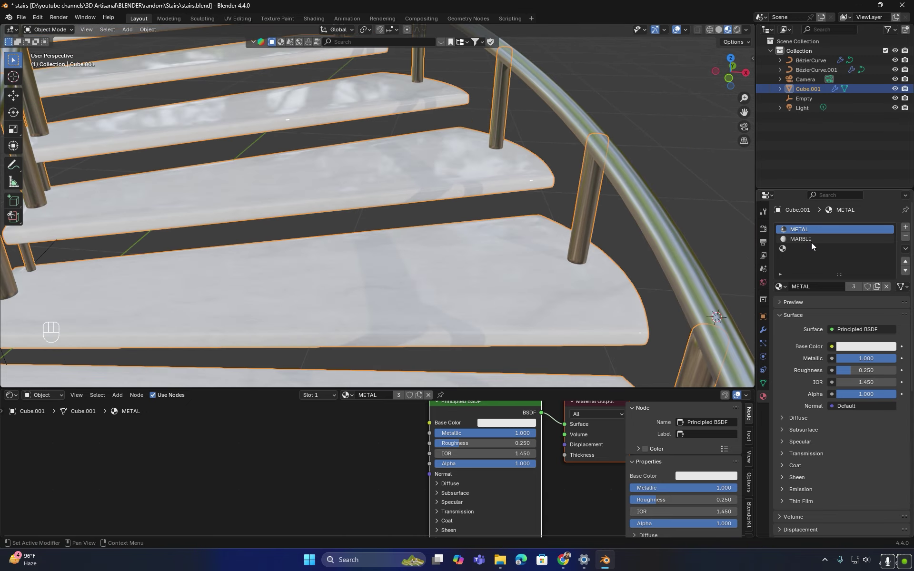
Step: Disconnect the roughness texture from the MARBLE material's Principled BSDF
click(811, 241)
drag(532, 390, 529, 153)
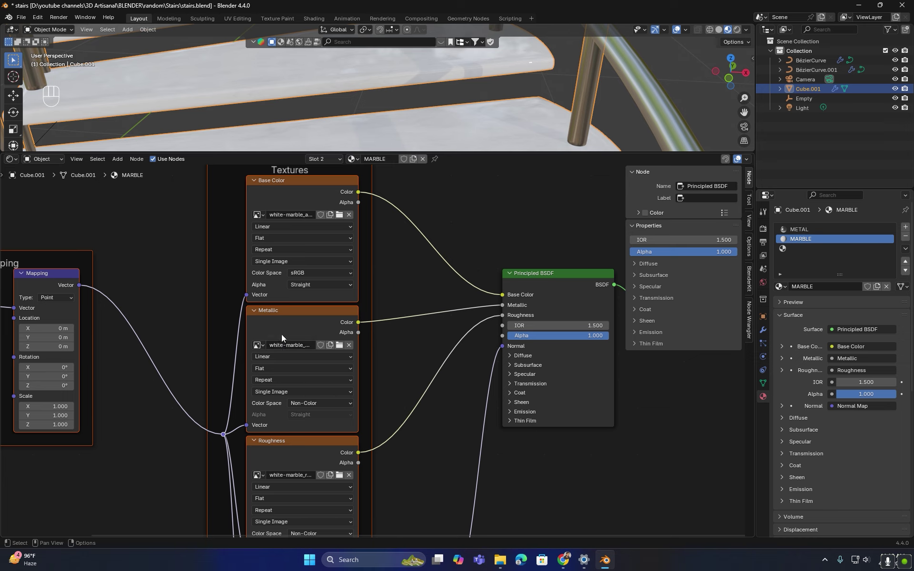
middle_drag(374, 369, 381, 354)
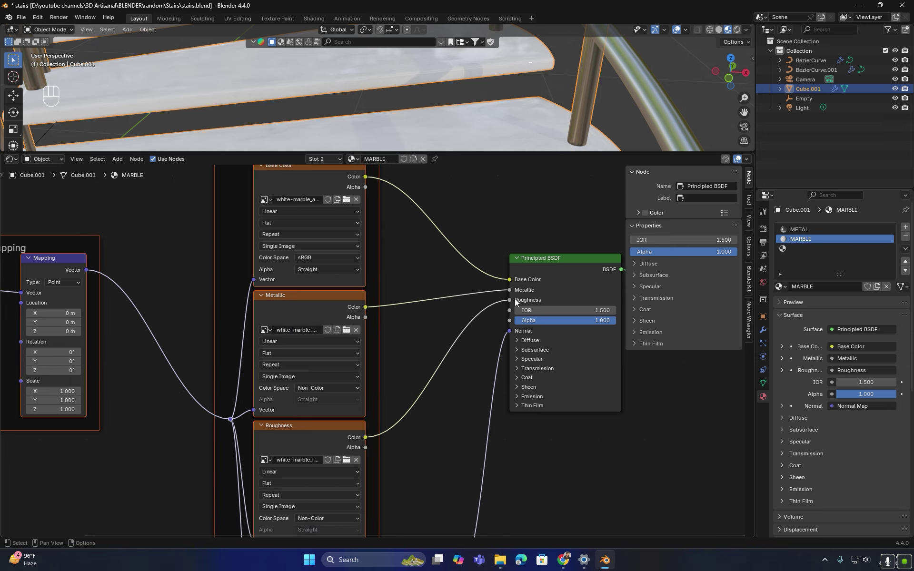
drag(509, 300, 477, 295)
Step: Lower the MARBLE material's roughness to about 0.023 and check the treads' reflections
drag(431, 152, 464, 362)
middle_drag(446, 264, 428, 259)
scroll(429, 260, up, 3)
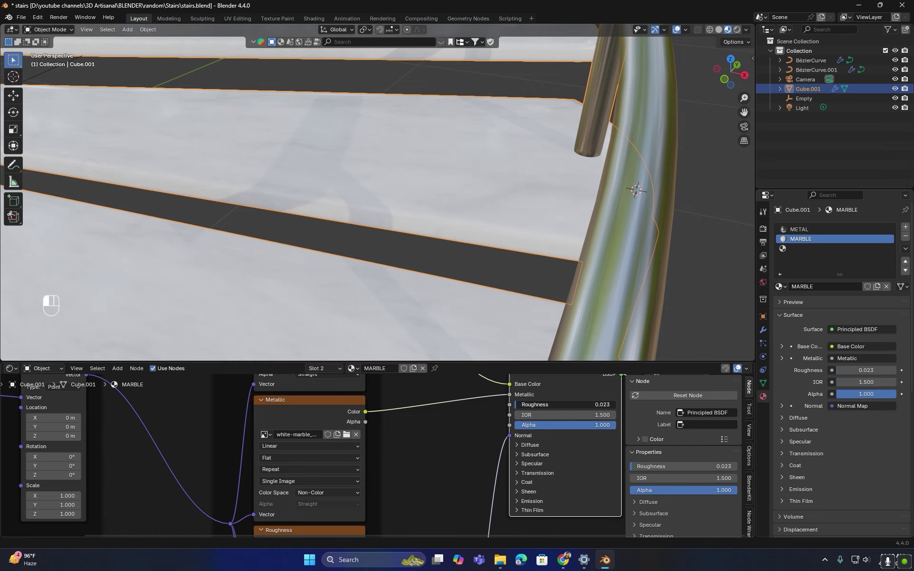
scroll(367, 186, down, 6)
middle_drag(371, 185, 313, 204)
scroll(353, 215, up, 4)
scroll(353, 215, up, 2)
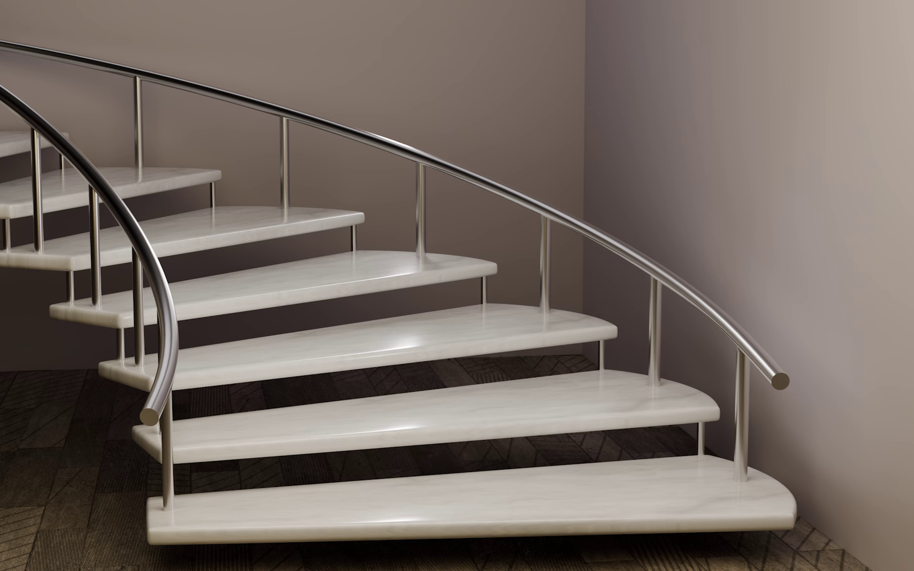